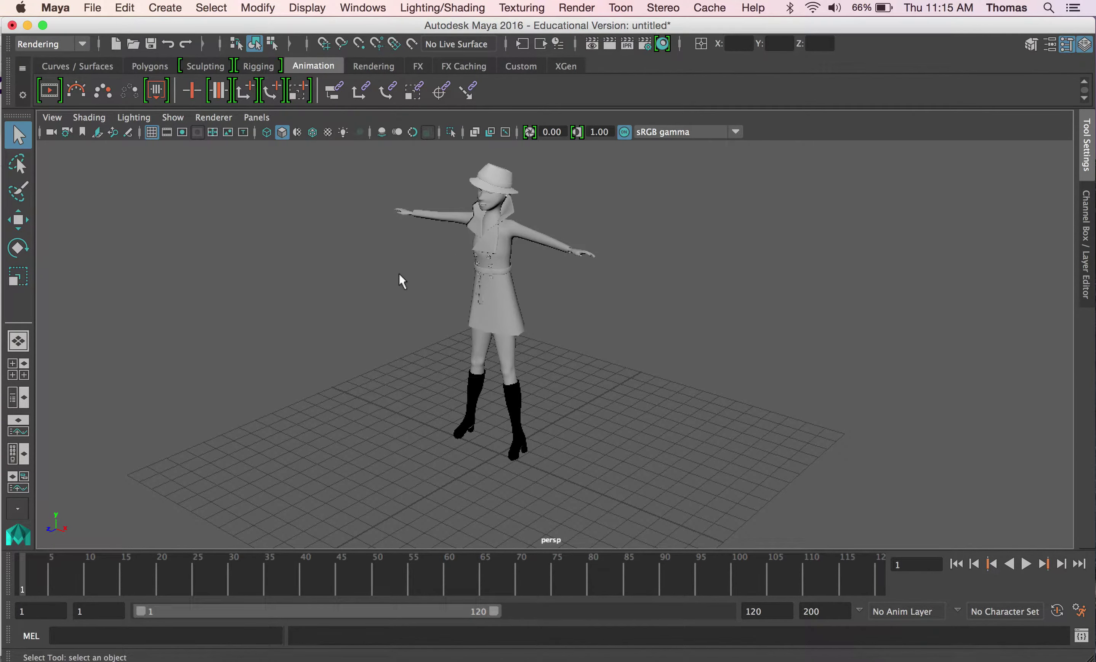
pyautogui.keyDown('alt'); pyautogui.moveTo(399, 272); pyautogui.dragTo(524, 446, button='right'); pyautogui.keyUp('alt')
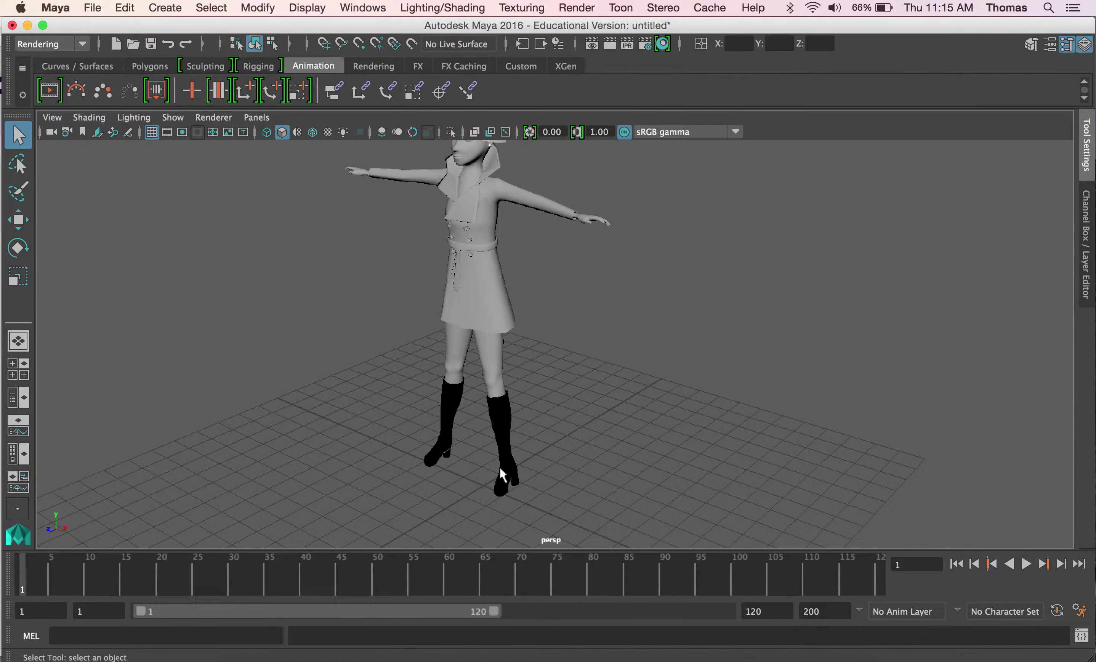
pyautogui.keyDown('alt'); pyautogui.moveTo(499, 466); pyautogui.dragTo(533, 264); pyautogui.keyUp('alt')
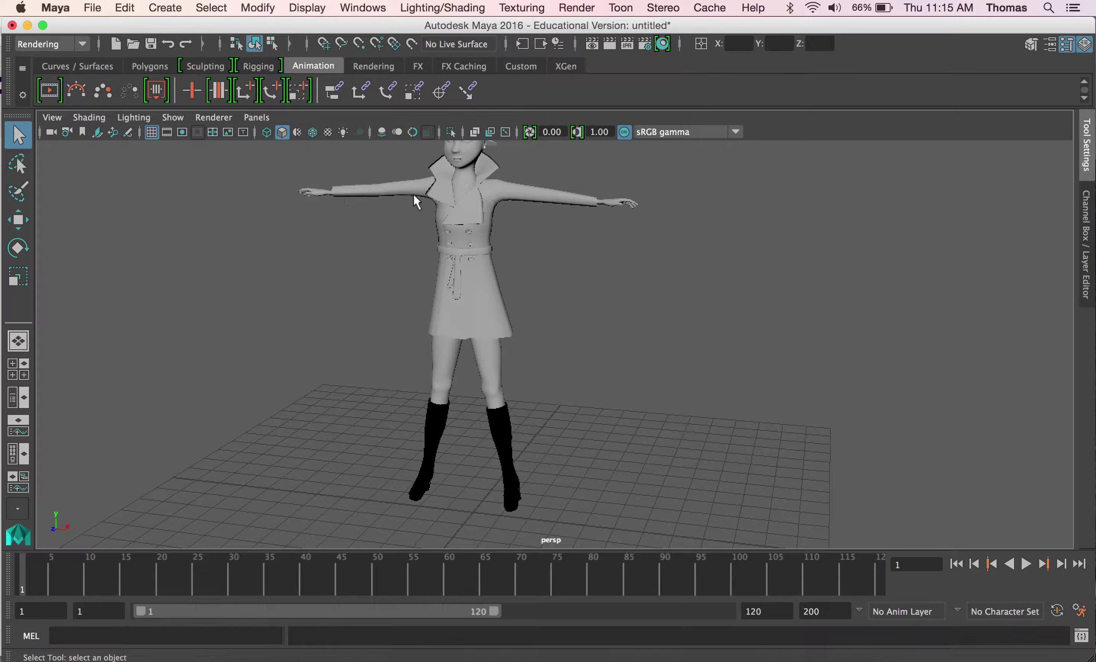
pyautogui.keyDown('alt'); pyautogui.moveTo(470, 237); pyautogui.dragTo(541, 277); pyautogui.keyUp('alt')
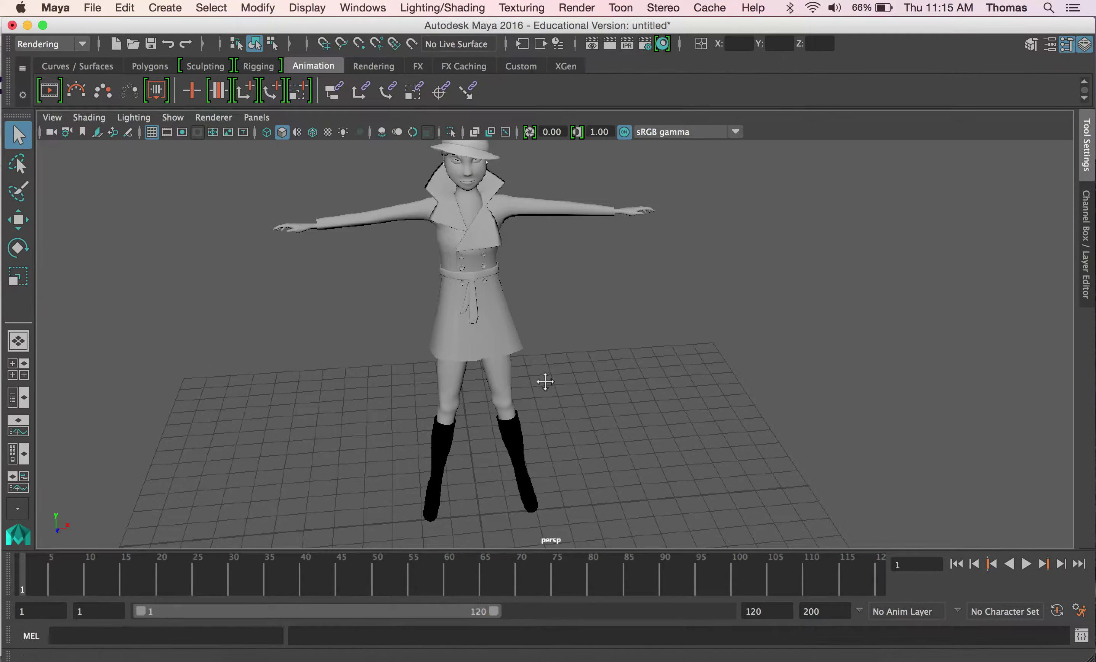
pyautogui.keyDown('alt'); pyautogui.moveTo(543, 379); pyautogui.dragTo(396, 379); pyautogui.keyUp('alt')
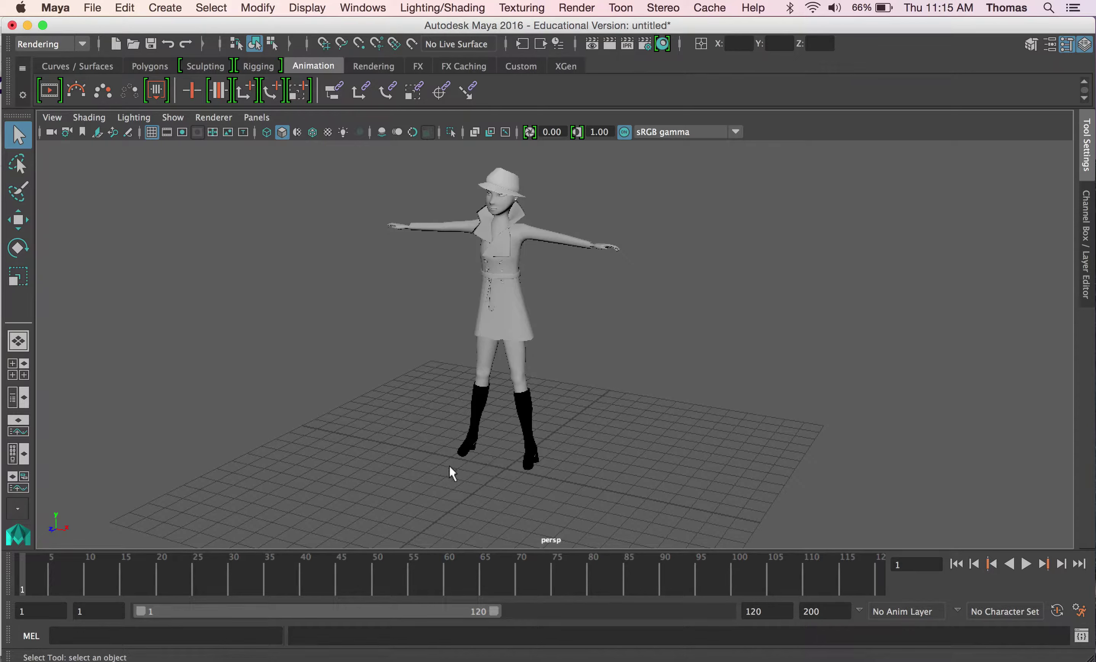
# - Create a polygon cylinder and scale it into a wide, flat disc at the character's feet
pyautogui.click(164, 7)
pyautogui.moveTo(183, 62)
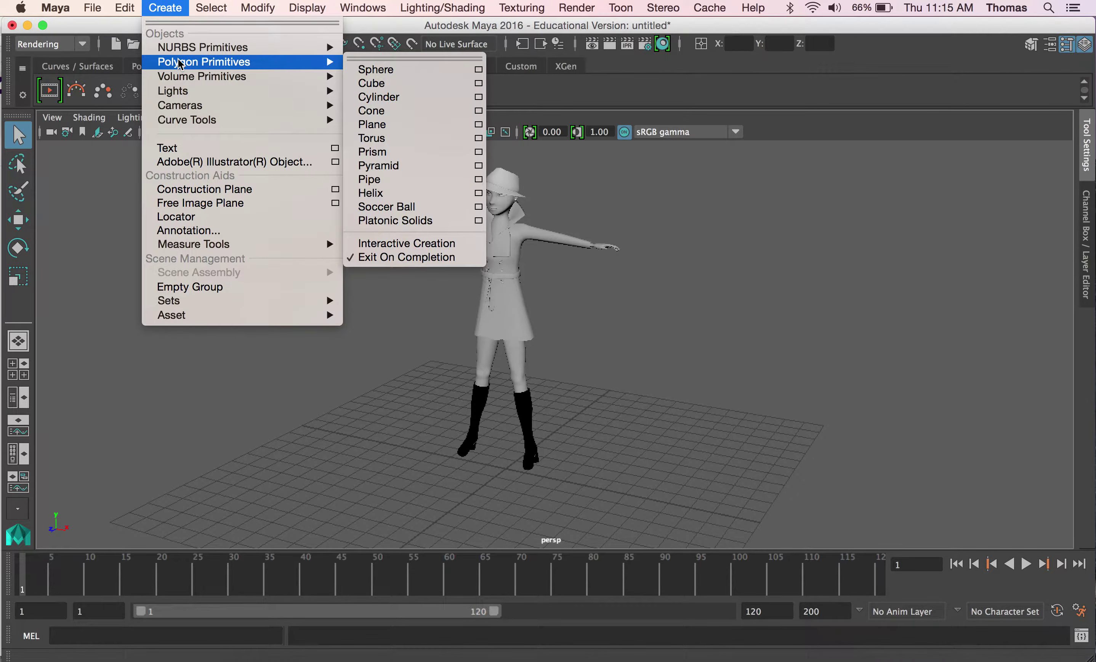
pyautogui.click(419, 97)
pyautogui.press('r')
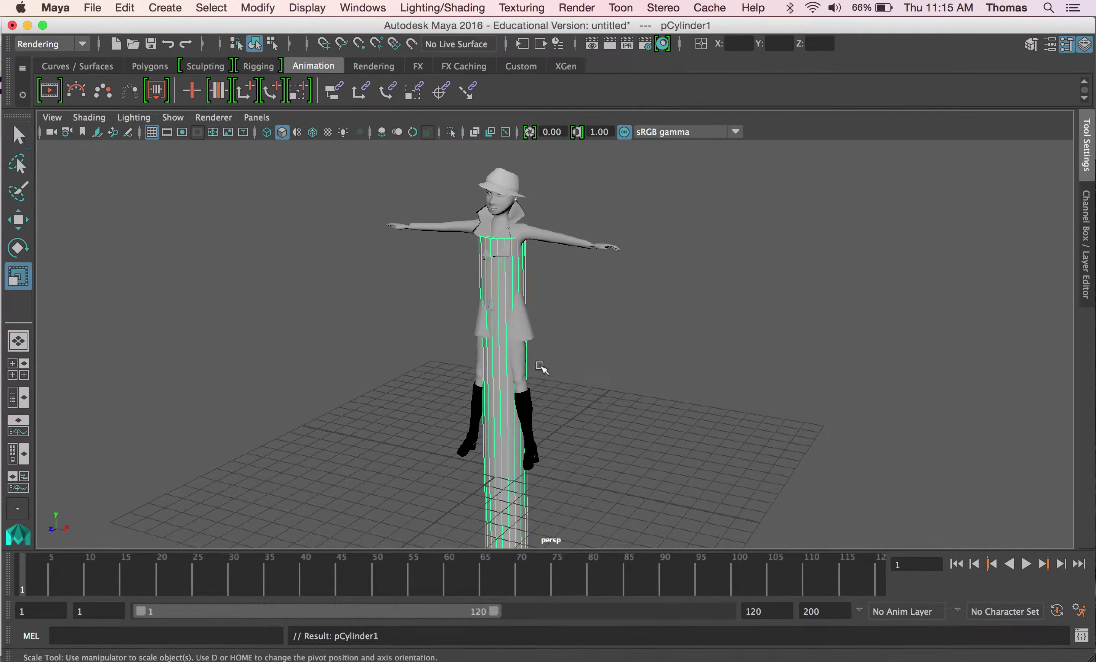
pyautogui.moveTo(503, 437)
pyautogui.mouseDown()
pyautogui.moveTo(508, 466)
pyautogui.moveTo(592, 473)
pyautogui.moveTo(561, 424)
pyautogui.moveTo(506, 444)
pyautogui.moveTo(510, 458)
pyautogui.moveTo(508, 436)
pyautogui.mouseUp()
pyautogui.press('w')
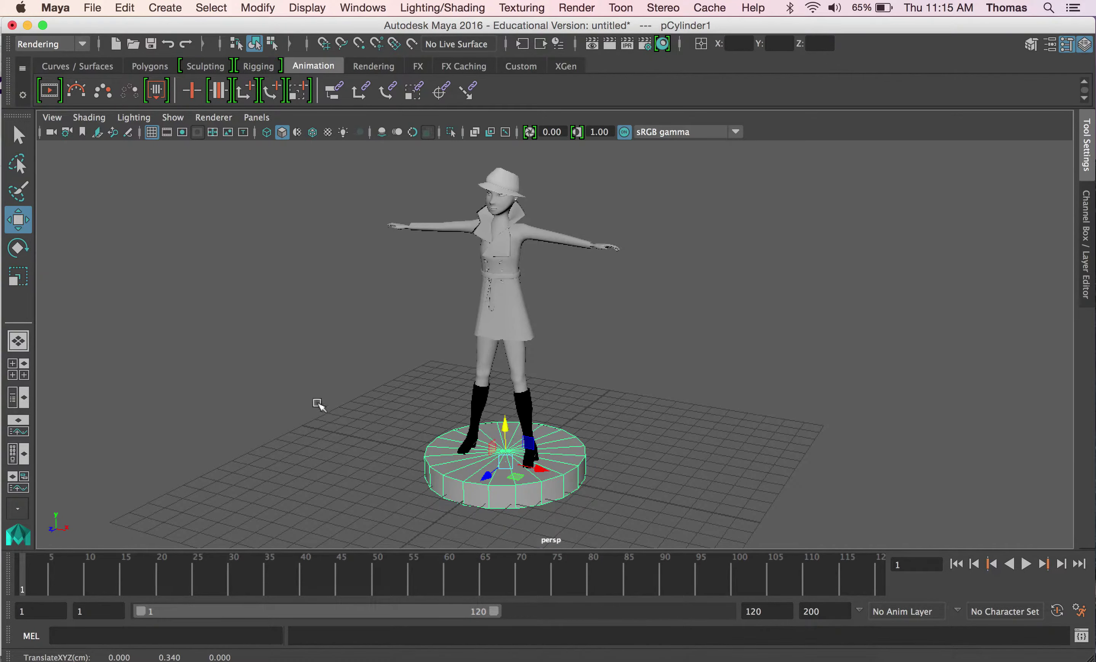
# - Adjust the disc's height so its top face lines up with the soles of the boots
pyautogui.keyDown('alt'); pyautogui.moveTo(317, 402); pyautogui.dragTo(668, 435, button='right'); pyautogui.keyUp('alt')
pyautogui.keyDown('alt'); pyautogui.moveTo(590, 309); pyautogui.dragTo(682, 209, button='middle'); pyautogui.keyUp('alt')
pyautogui.keyDown('alt'); pyautogui.moveTo(589, 292); pyautogui.dragTo(589, 331); pyautogui.keyUp('alt')
pyautogui.moveTo(521, 381)
pyautogui.mouseDown()
pyautogui.moveTo(523, 392)
pyautogui.moveTo(523, 379)
pyautogui.mouseUp()
pyautogui.keyDown('alt'); pyautogui.moveTo(450, 380); pyautogui.dragTo(484, 392); pyautogui.keyUp('alt')
pyautogui.keyDown('alt'); pyautogui.moveTo(678, 371); pyautogui.dragTo(589, 388); pyautogui.keyUp('alt')
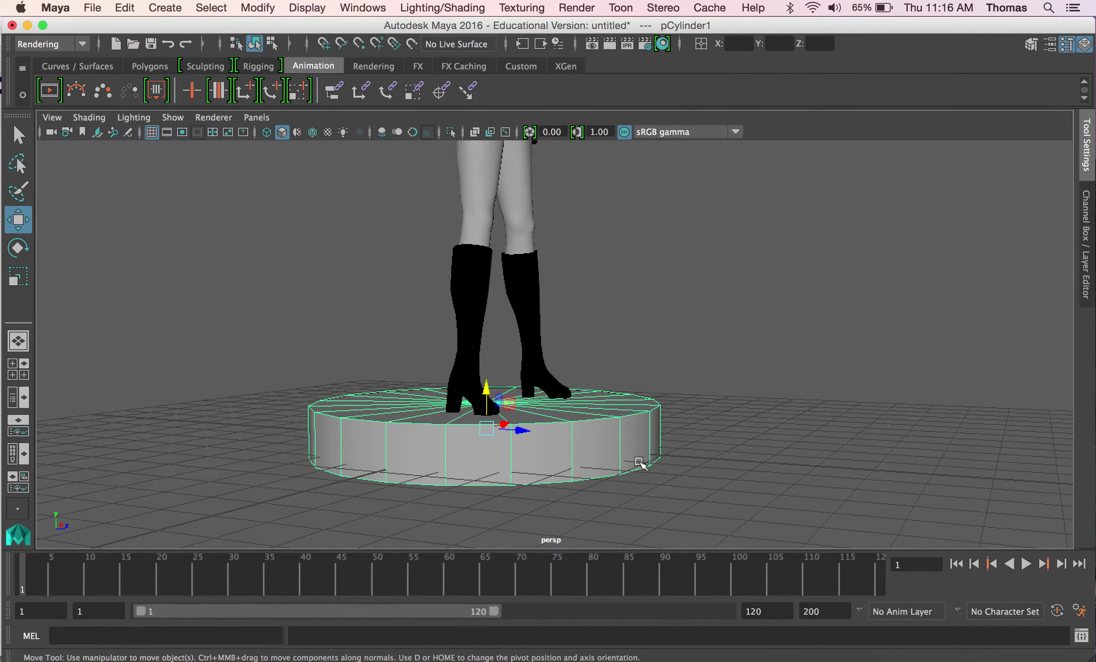
# - Scale the disc thinner vertically and raise it back under the boot soles, to about 0.508 on Y
pyautogui.press('r')
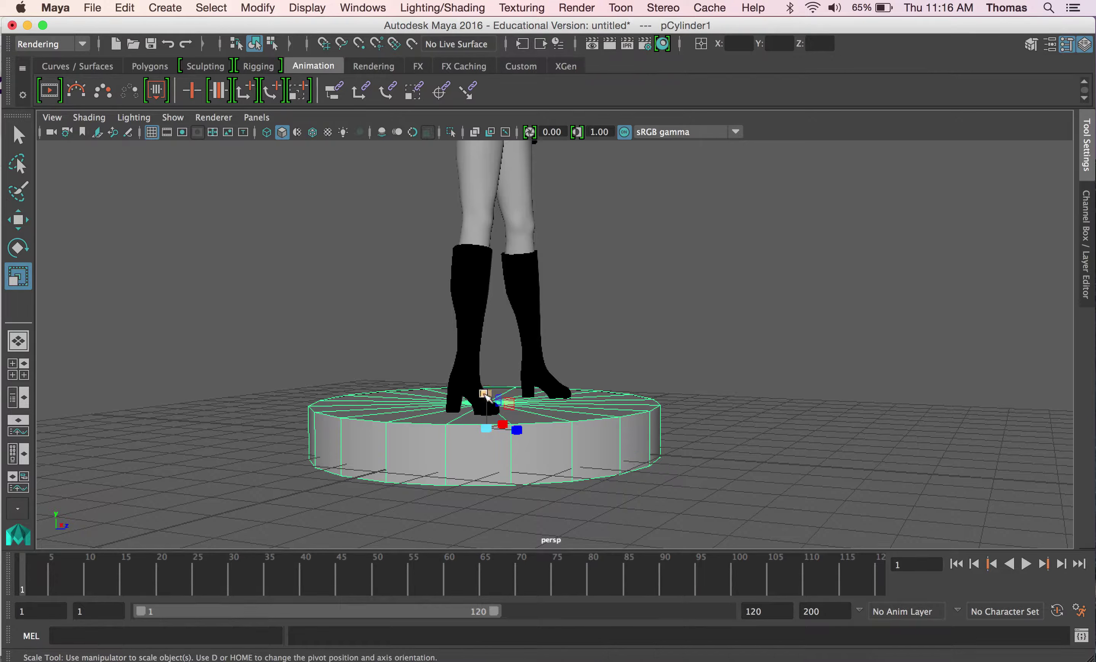
pyautogui.moveTo(486, 397); pyautogui.dragTo(490, 389)
pyautogui.press('w')
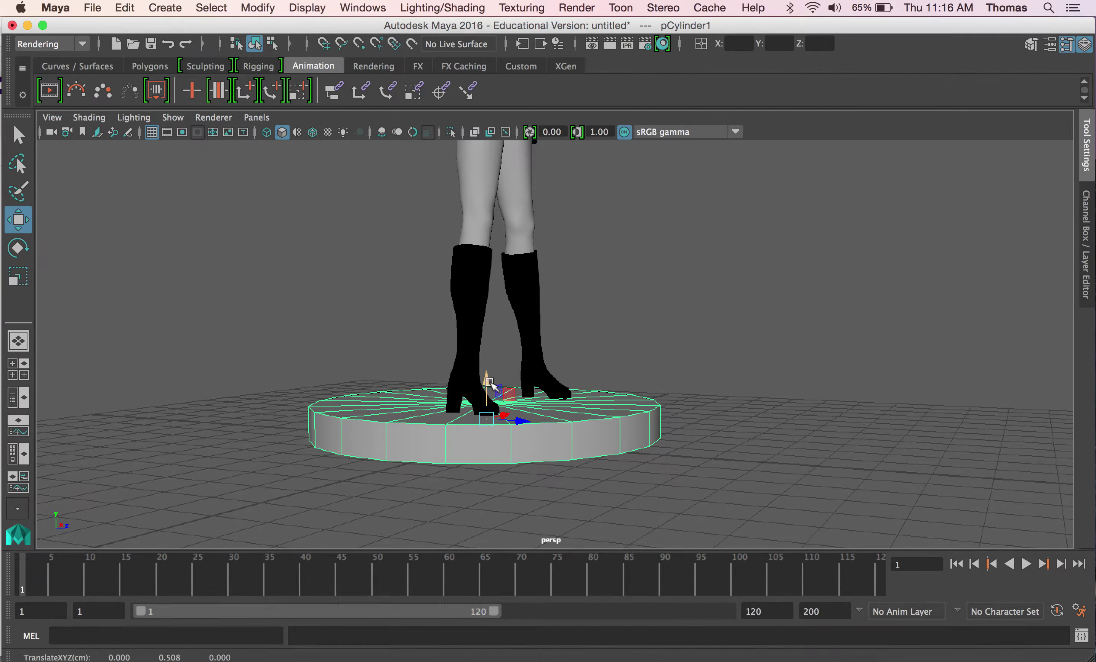
pyautogui.keyDown('alt'); pyautogui.moveTo(653, 439); pyautogui.dragTo(627, 497); pyautogui.keyUp('alt')
pyautogui.keyDown('alt'); pyautogui.moveTo(662, 436); pyautogui.dragTo(566, 402, button='right'); pyautogui.keyUp('alt')
pyautogui.moveTo(538, 374); pyautogui.dragTo(541, 378)
# - Examine the character standing on the disc base from several angles and distances
pyautogui.keyDown('alt'); pyautogui.moveTo(771, 441); pyautogui.dragTo(379, 343, button='right'); pyautogui.keyUp('alt')
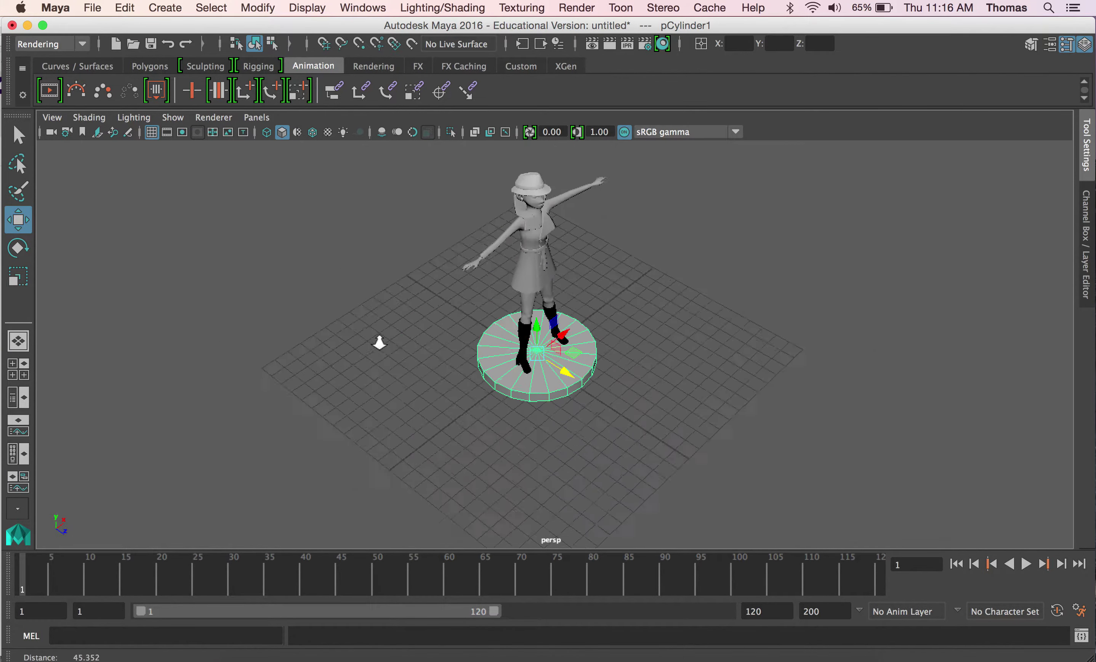
pyautogui.keyDown('alt'); pyautogui.moveTo(465, 383); pyautogui.dragTo(282, 370); pyautogui.keyUp('alt')
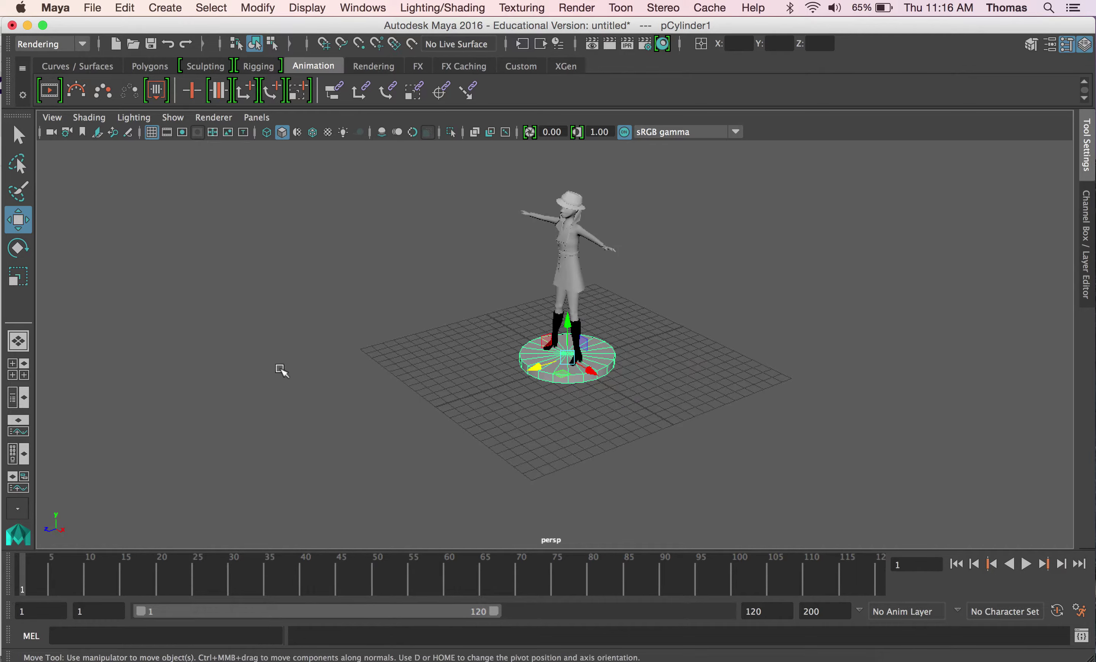
pyautogui.keyDown('alt'); pyautogui.moveTo(480, 355); pyautogui.dragTo(670, 354, button='right'); pyautogui.keyUp('alt')
pyautogui.keyDown('alt'); pyautogui.moveTo(671, 355); pyautogui.dragTo(712, 357); pyautogui.keyUp('alt')
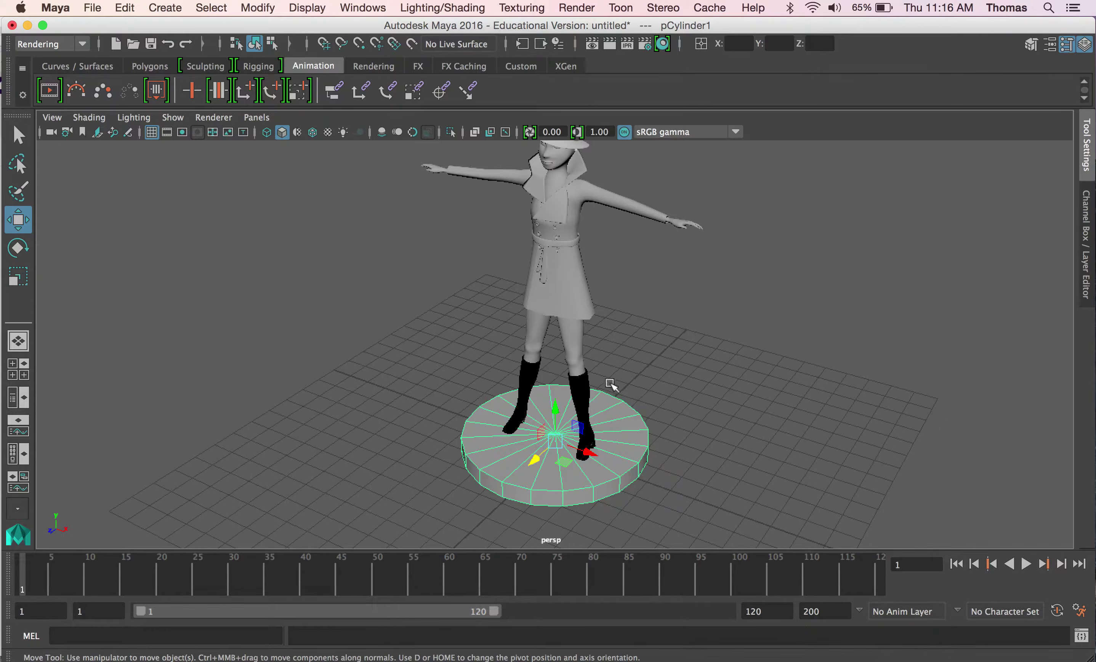
pyautogui.keyDown('alt'); pyautogui.moveTo(465, 348); pyautogui.dragTo(608, 300); pyautogui.keyUp('alt')
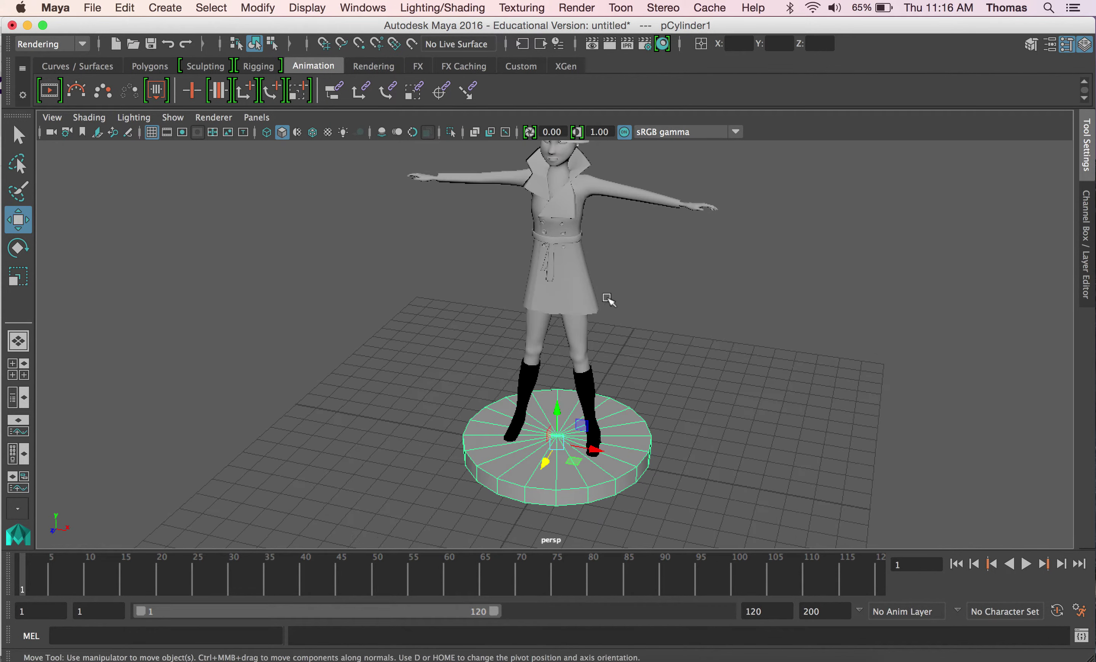
pyautogui.keyDown('alt'); pyautogui.moveTo(661, 255); pyautogui.dragTo(613, 237); pyautogui.keyUp('alt')
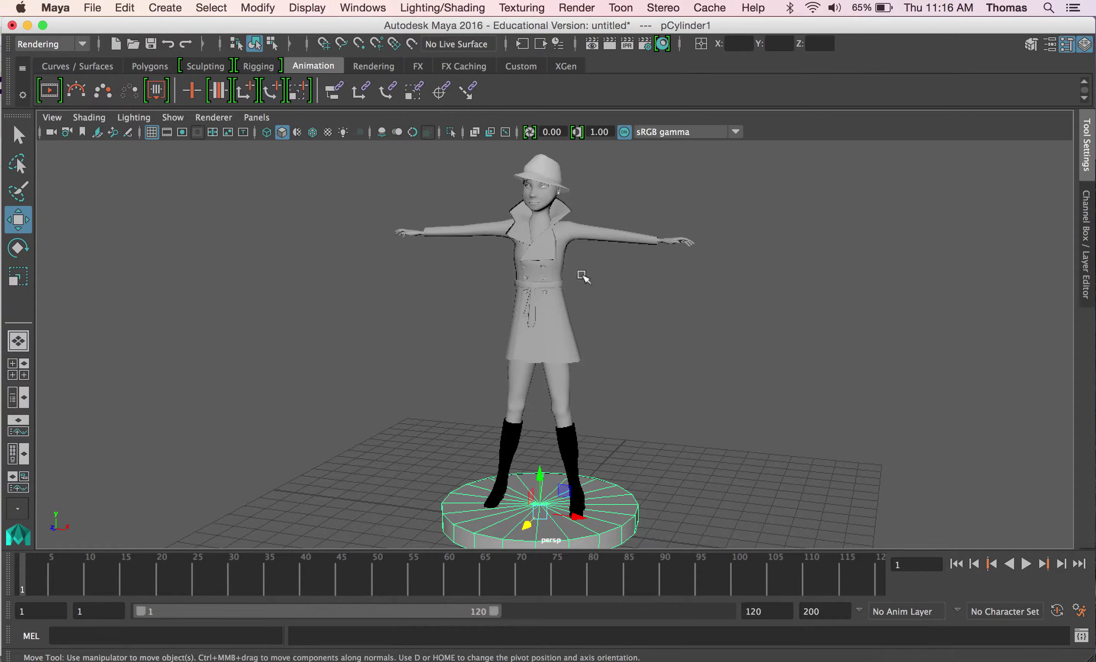
pyautogui.moveTo(555, 309)
pyautogui.keyDown('alt'); pyautogui.mouseDown()
pyautogui.moveTo(594, 306)
pyautogui.moveTo(552, 309)
pyautogui.mouseUp(); pyautogui.keyUp('alt')
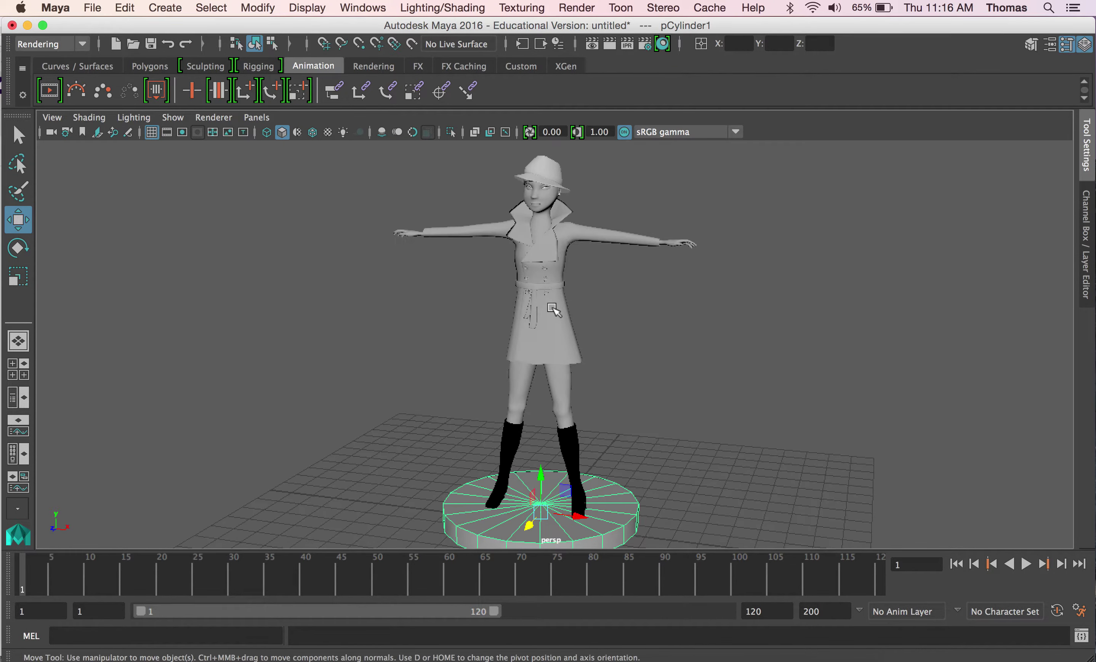
# - Select the whole character with its disc base and switch the viewport to a different renderer
pyautogui.rightClick(551, 249)
pyautogui.click(563, 329)
pyautogui.keyDown('alt'); pyautogui.moveTo(659, 360); pyautogui.dragTo(524, 323, button='right'); pyautogui.keyUp('alt')
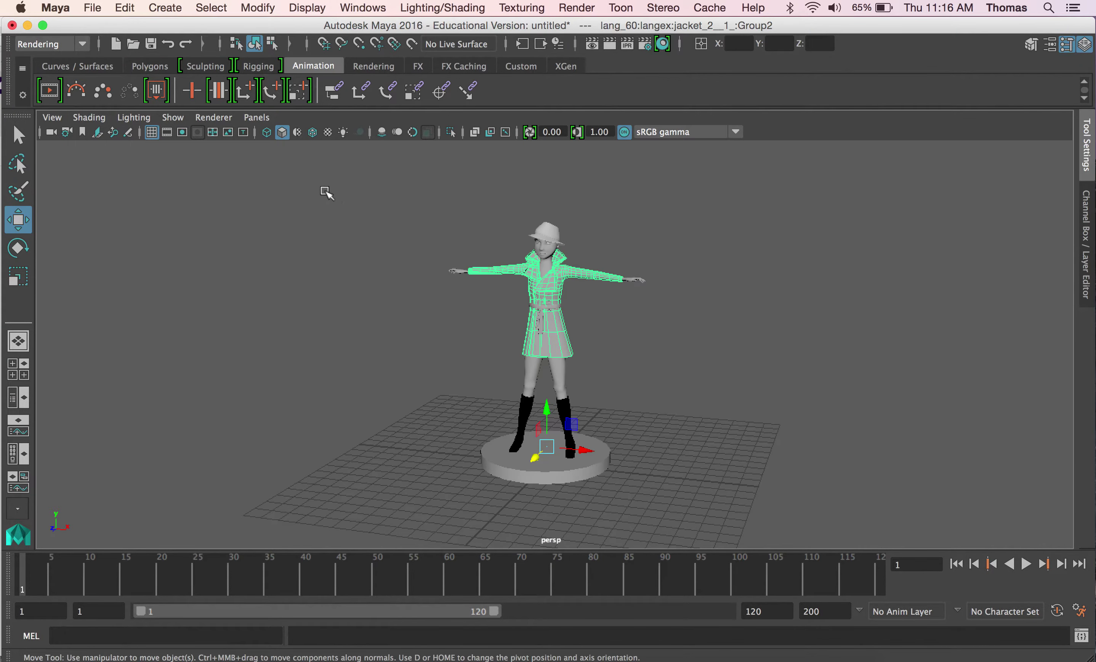
pyautogui.moveTo(329, 196)
pyautogui.mouseDown()
pyautogui.moveTo(721, 463)
pyautogui.moveTo(763, 510)
pyautogui.mouseUp()
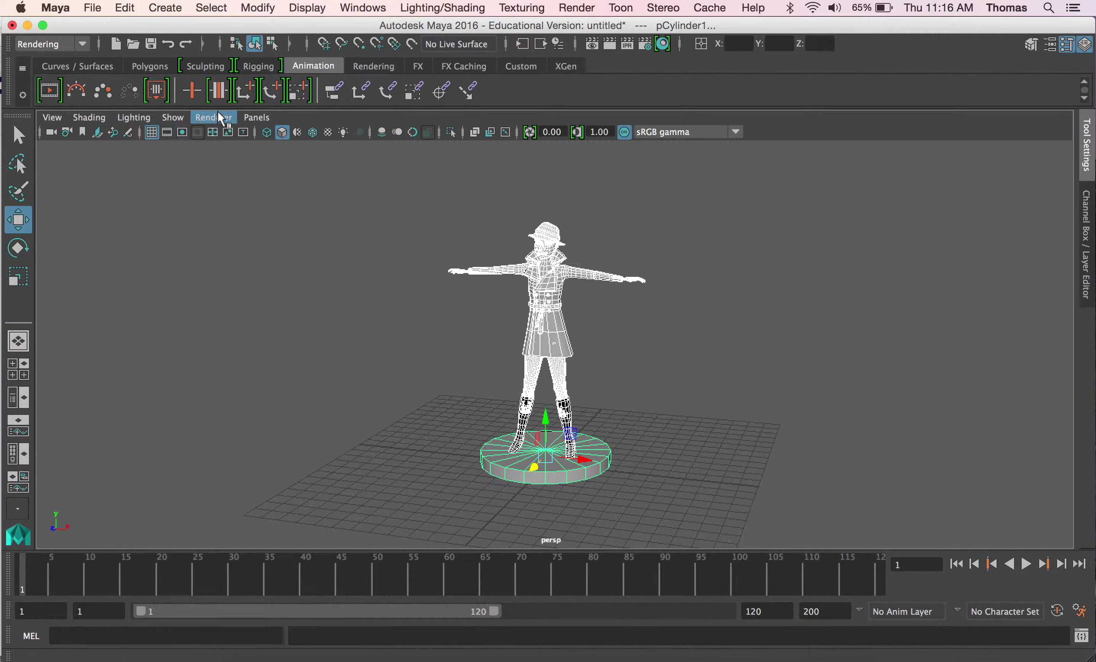
pyautogui.click(224, 119)
pyautogui.click(225, 161)
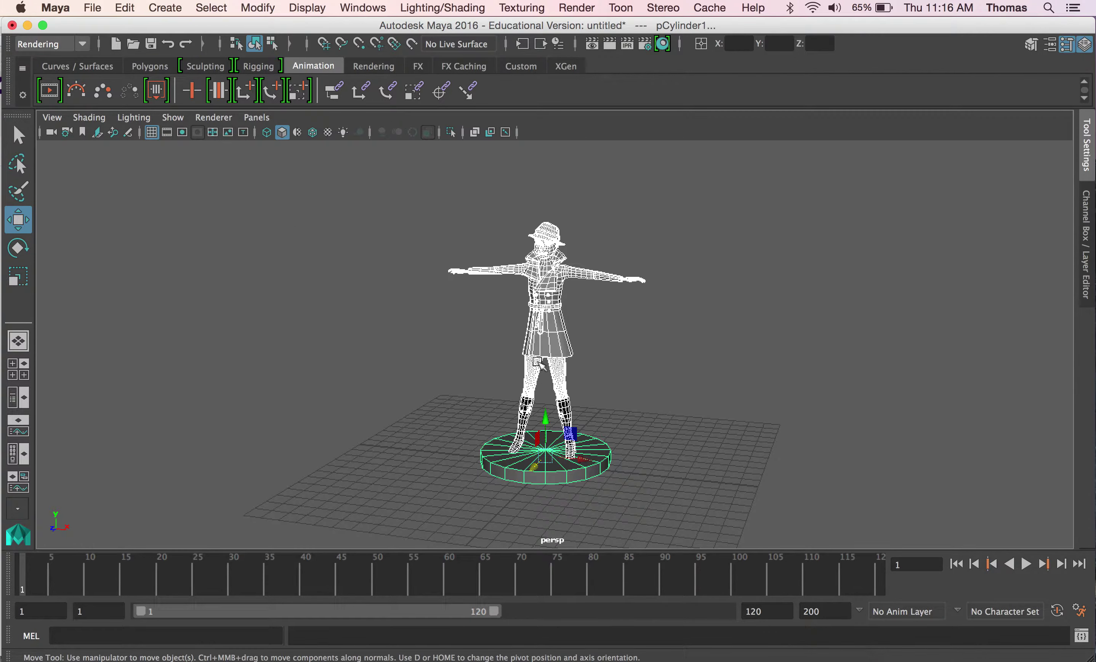
# - Select all of the character's parts plus the disc and combine them into a single polygon mesh
pyautogui.click(651, 337)
pyautogui.moveTo(398, 206)
pyautogui.mouseDown()
pyautogui.moveTo(782, 572)
pyautogui.moveTo(751, 512)
pyautogui.mouseUp()
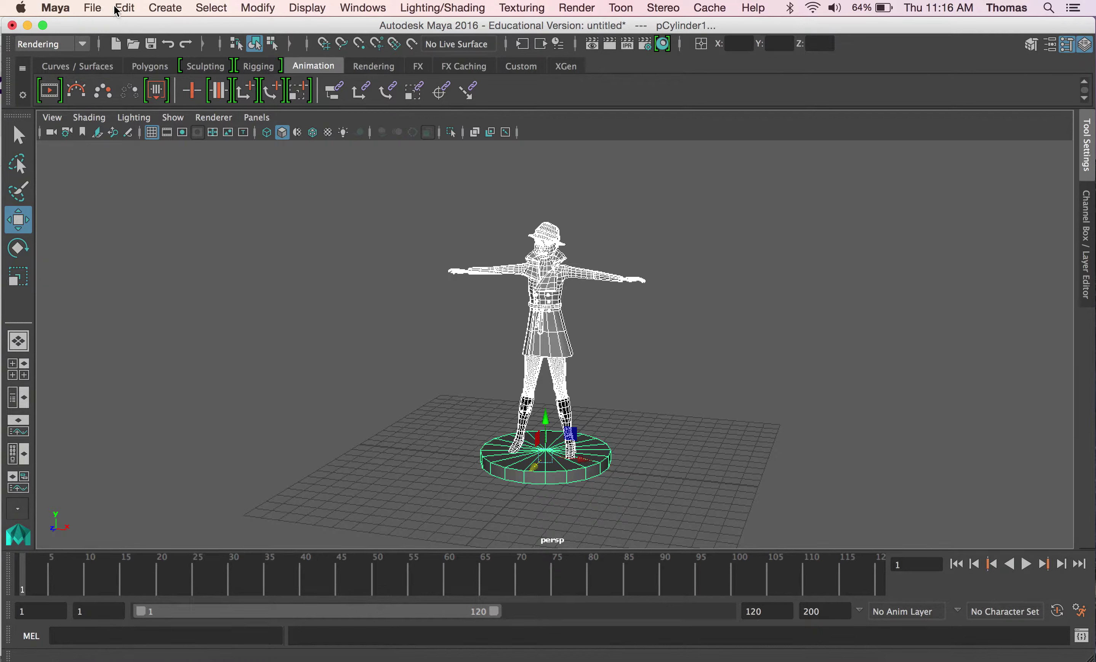
pyautogui.click(11, 44)
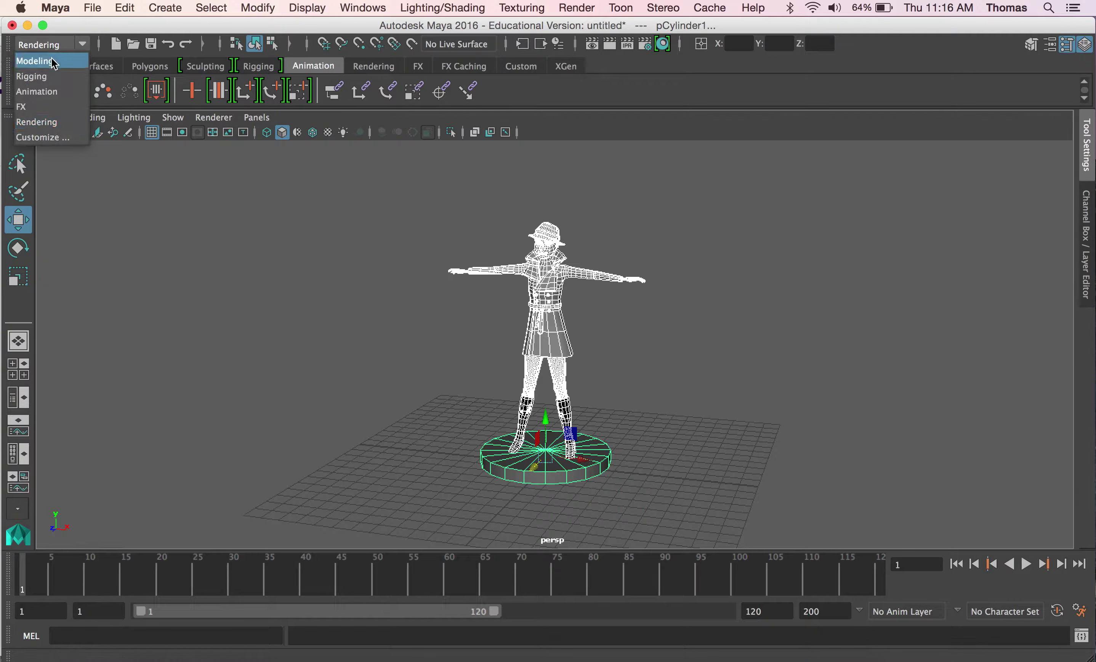
pyautogui.click(31, 57)
pyautogui.click(412, 8)
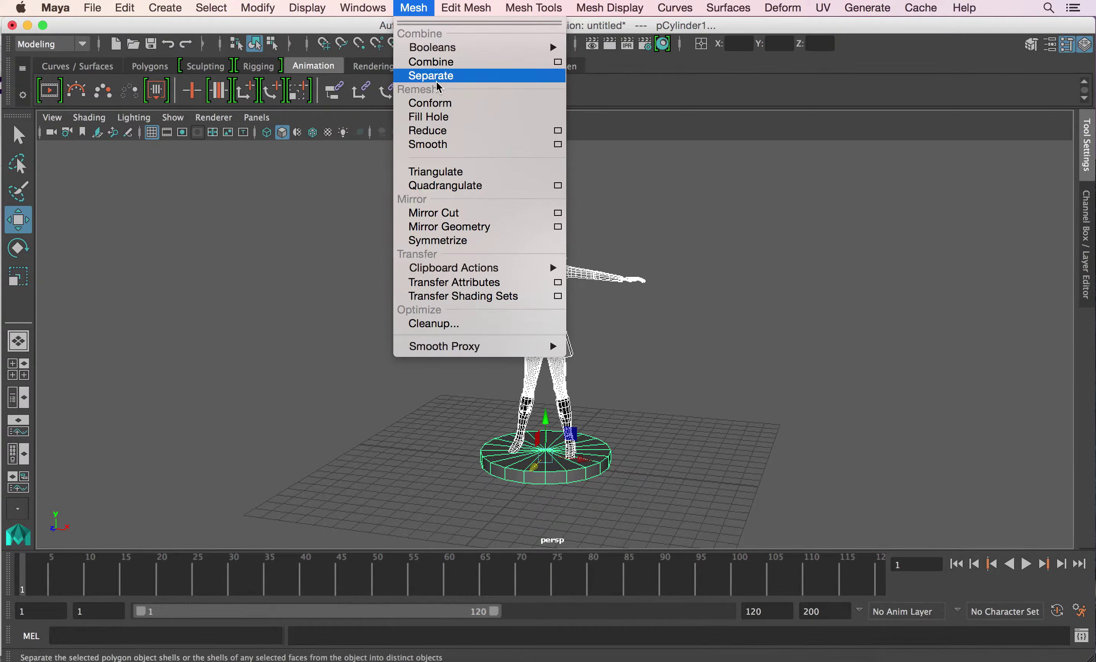
pyautogui.click(434, 63)
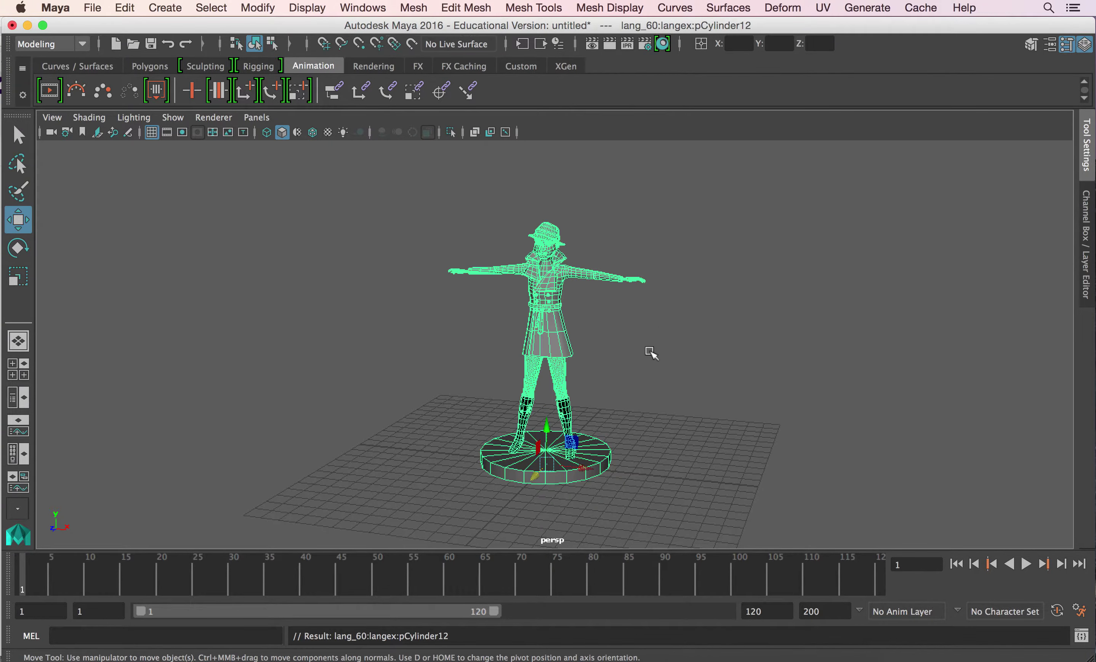
# - Examine the combined character and base mesh up close and as a whole, both selected and deselected
pyautogui.click(590, 337)
pyautogui.click(557, 331)
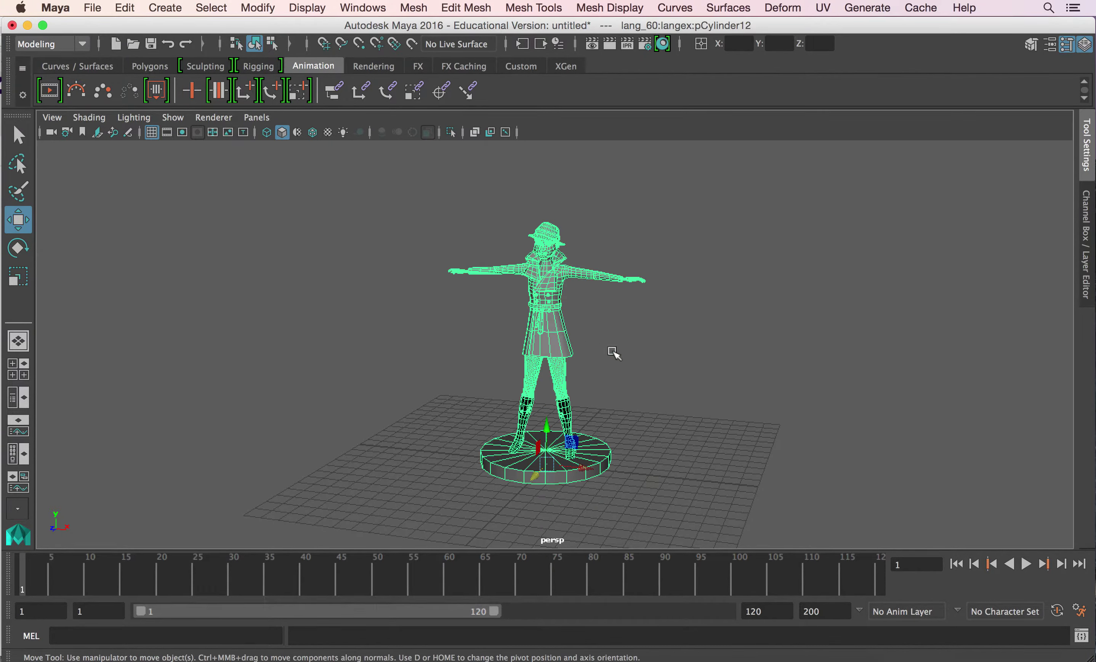
pyautogui.keyDown('alt'); pyautogui.moveTo(463, 327); pyautogui.dragTo(1056, 367, button='right'); pyautogui.keyUp('alt')
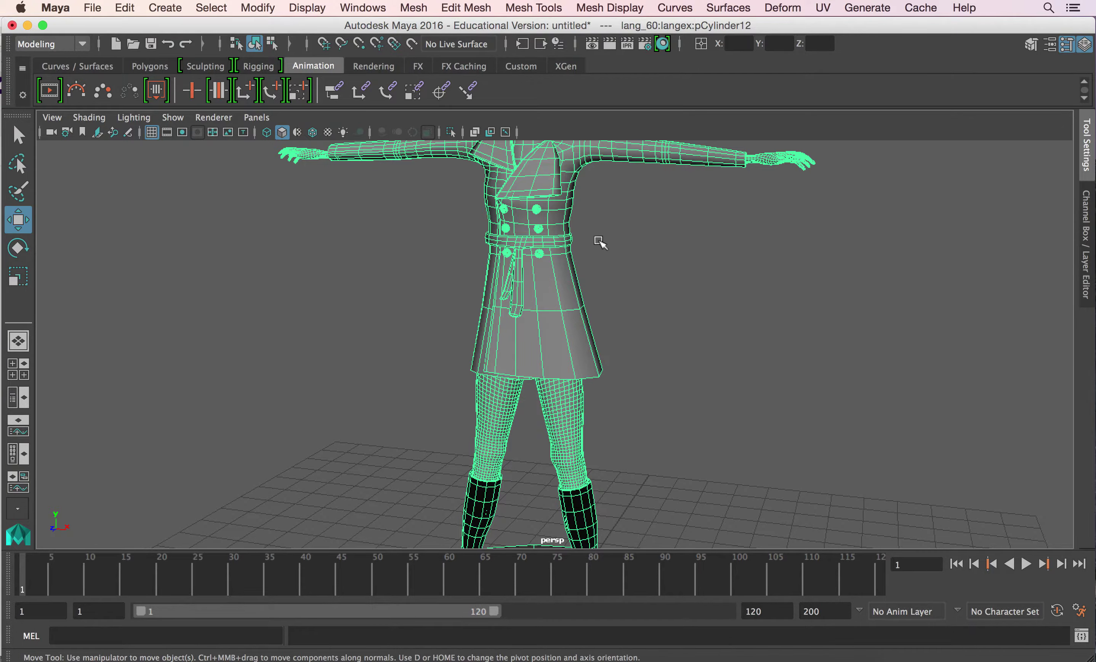
pyautogui.keyDown('alt'); pyautogui.moveTo(599, 239); pyautogui.dragTo(529, 247); pyautogui.keyUp('alt')
pyautogui.keyDown('alt'); pyautogui.moveTo(646, 309); pyautogui.dragTo(378, 281, button='right'); pyautogui.keyUp('alt')
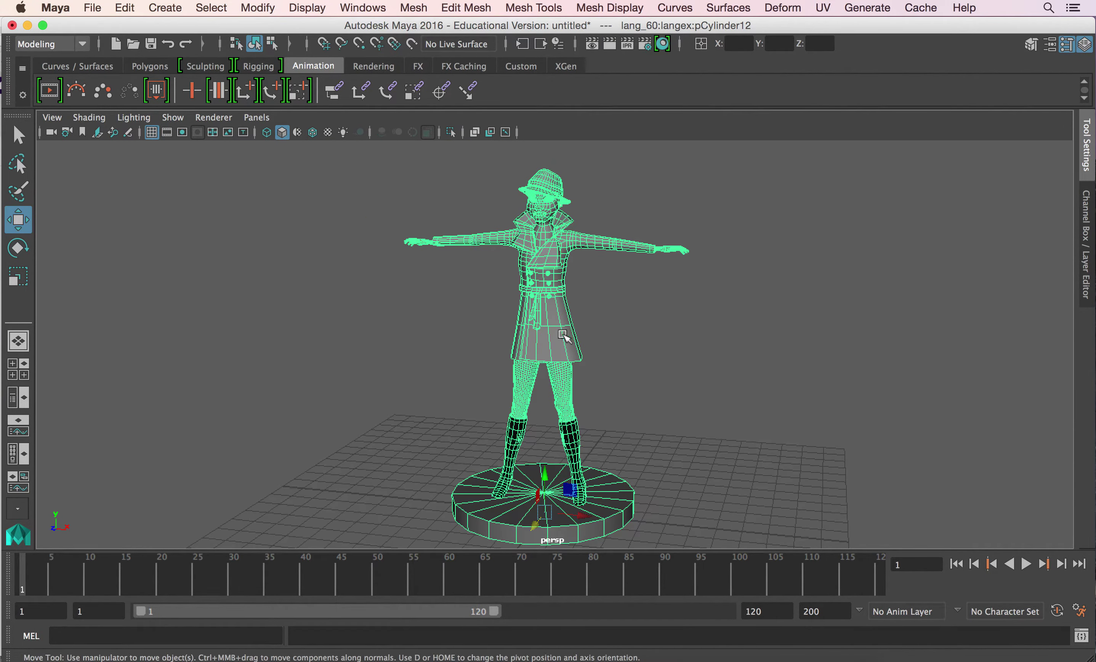
pyautogui.click(609, 350)
pyautogui.keyDown('alt'); pyautogui.moveTo(611, 360); pyautogui.dragTo(586, 362); pyautogui.keyUp('alt')
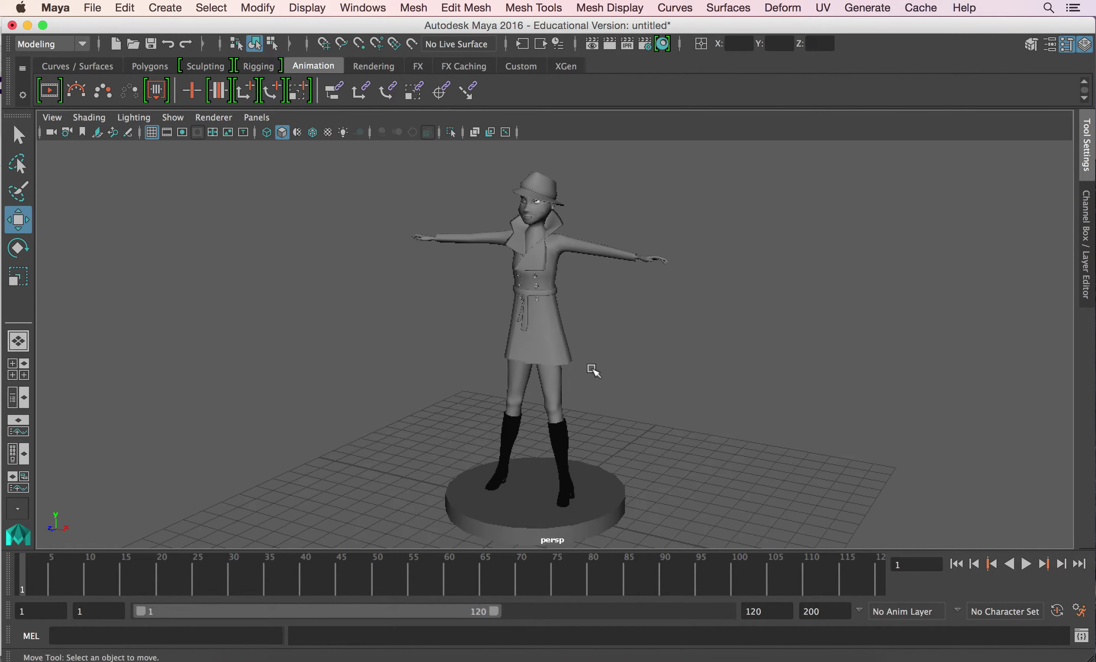
pyautogui.keyDown('alt'); pyautogui.moveTo(592, 372); pyautogui.dragTo(561, 374, button='right'); pyautogui.keyUp('alt')
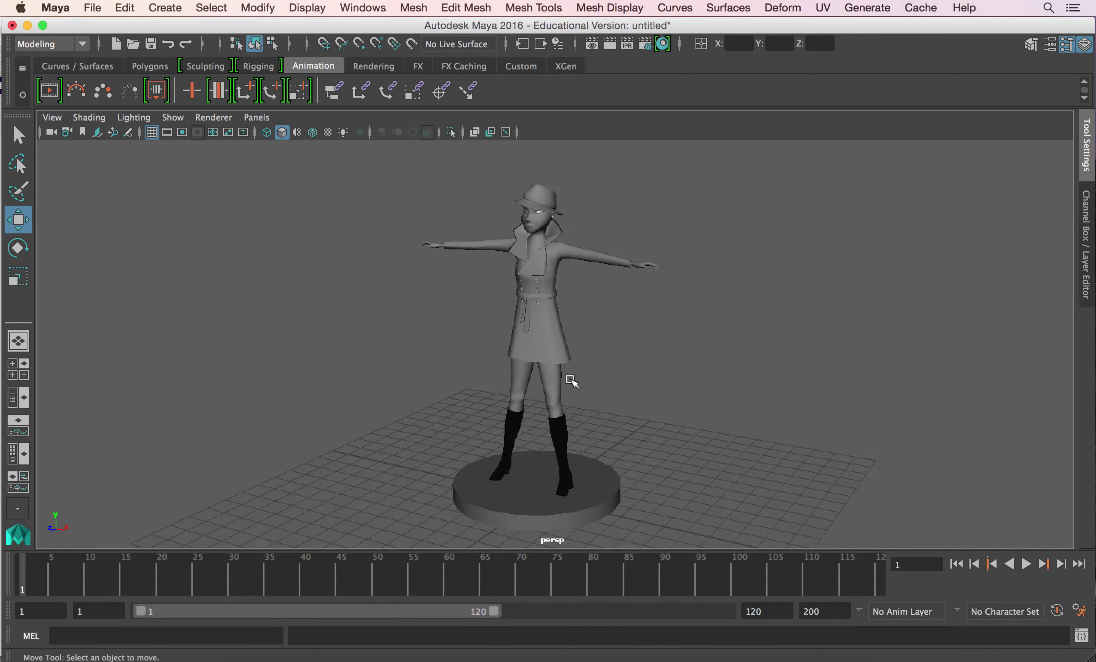
pyautogui.keyDown('alt'); pyautogui.moveTo(553, 296); pyautogui.dragTo(528, 274, button='middle'); pyautogui.keyUp('alt')
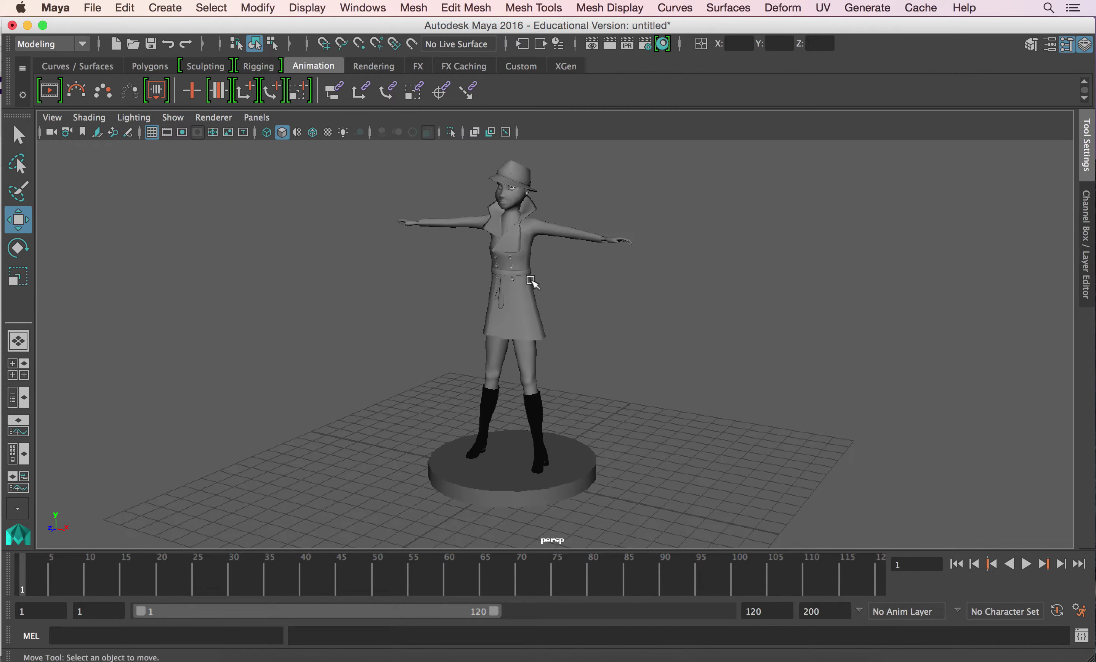
# - Delete the construction history of the combined character and base mesh
pyautogui.click(523, 296)
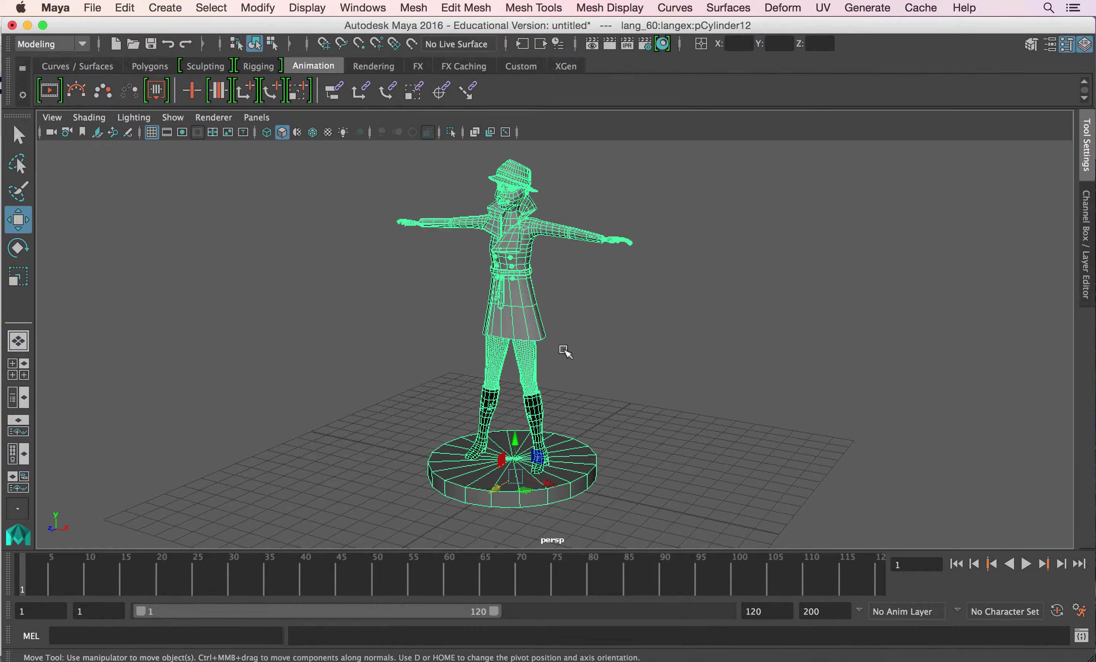
pyautogui.click(134, 8)
pyautogui.moveTo(268, 185)
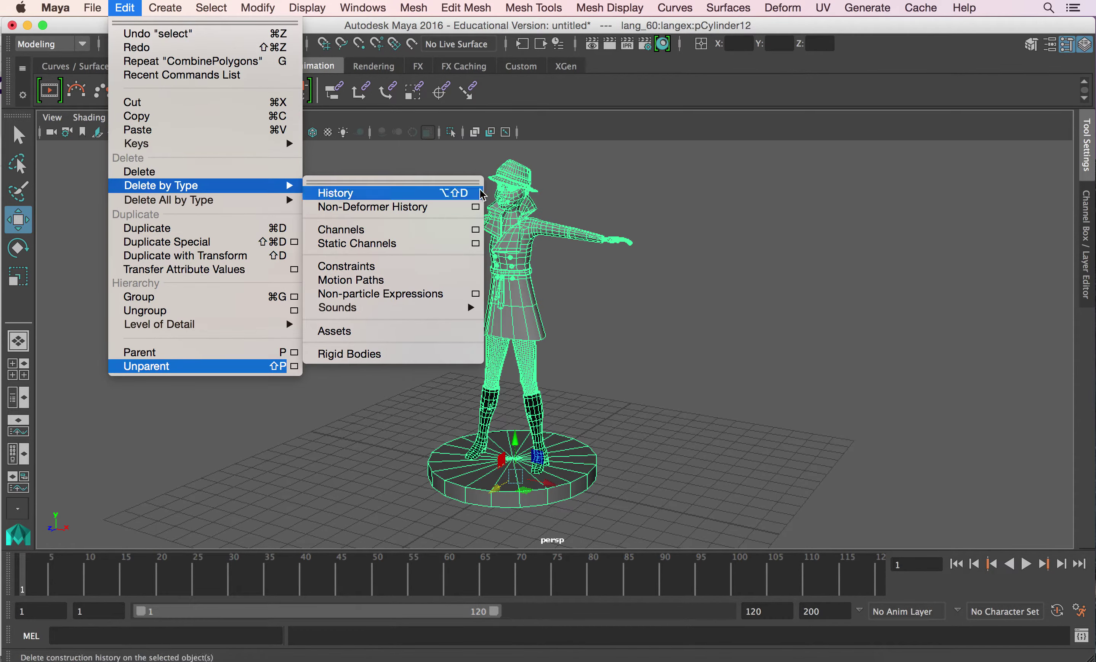
pyautogui.click(419, 193)
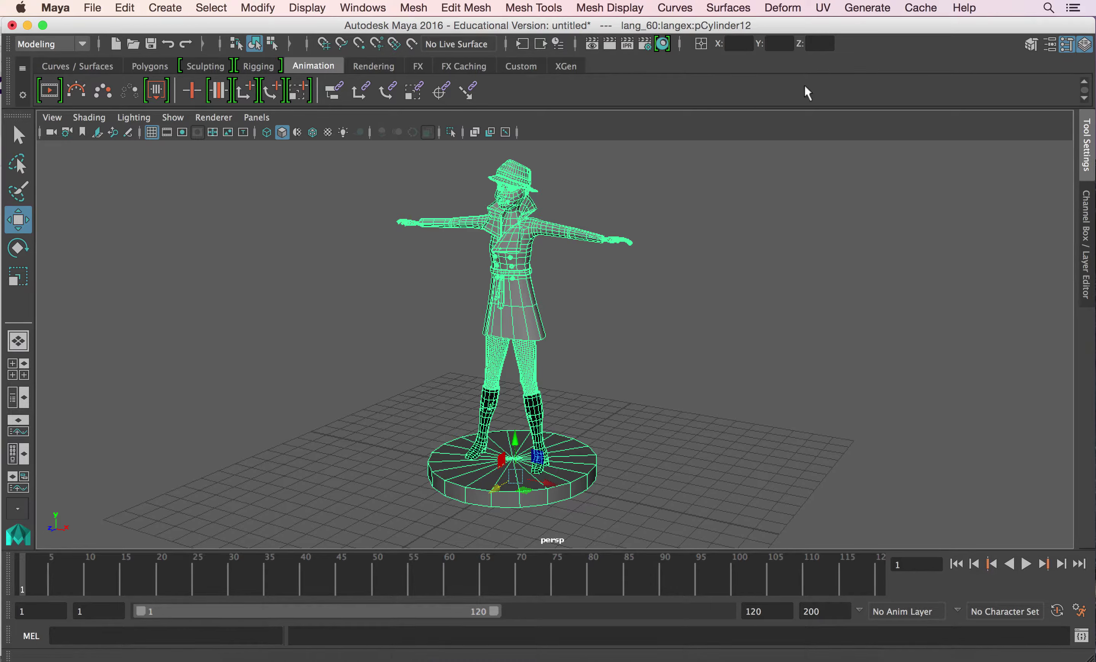
# - Show the combined mesh's transform channels and freeze its transformations
pyautogui.click(1088, 206)
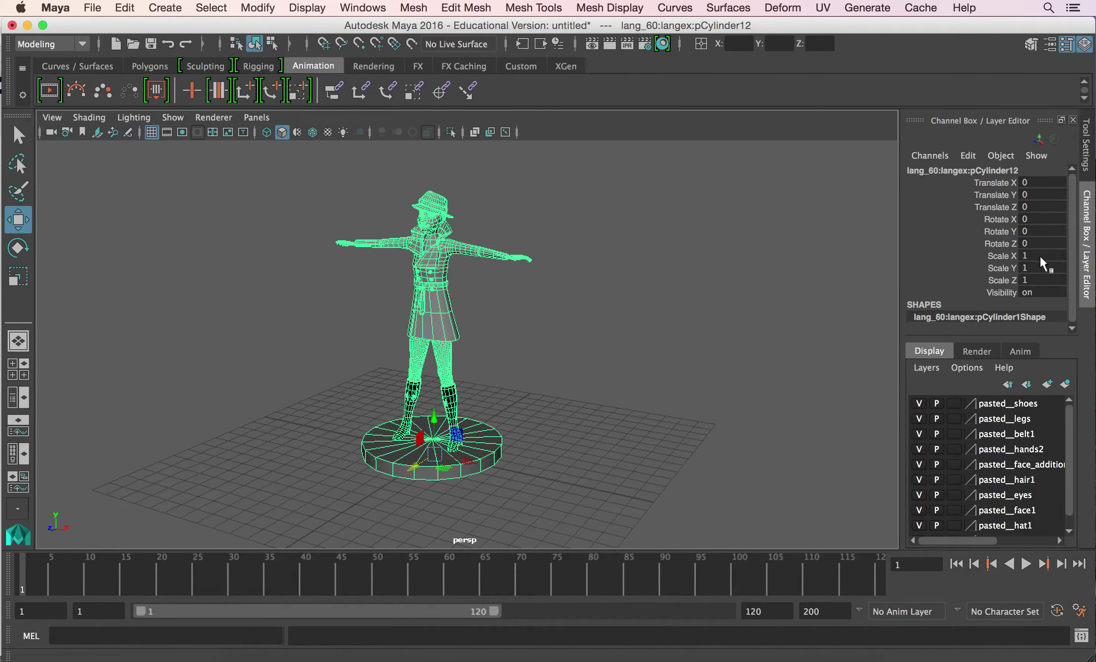
pyautogui.click(266, 11)
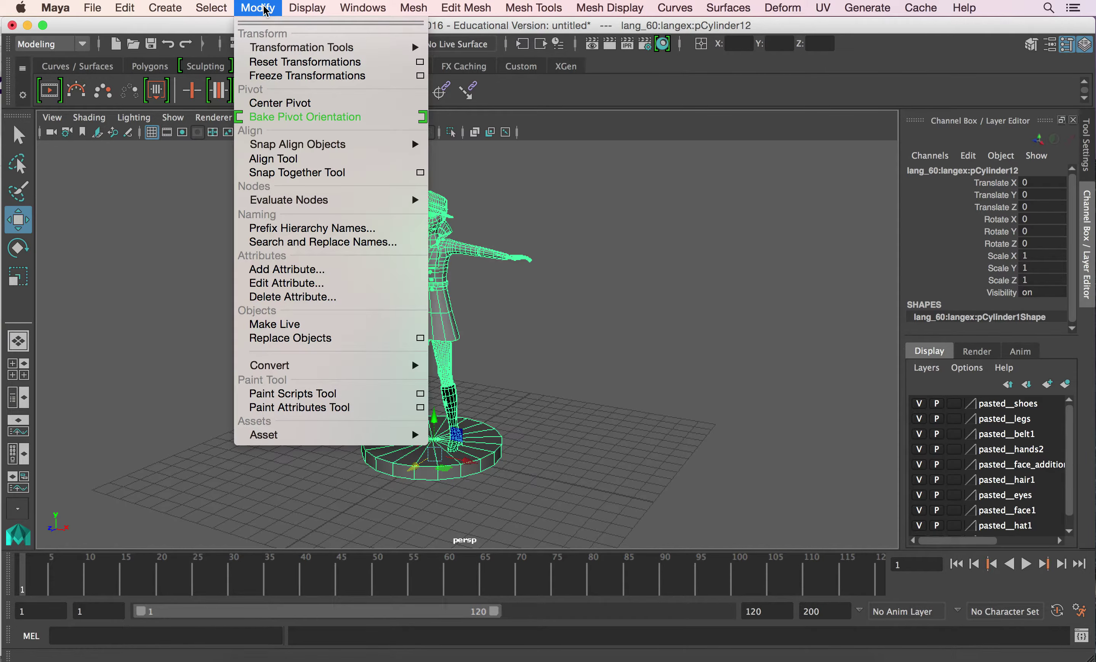
pyautogui.click(277, 76)
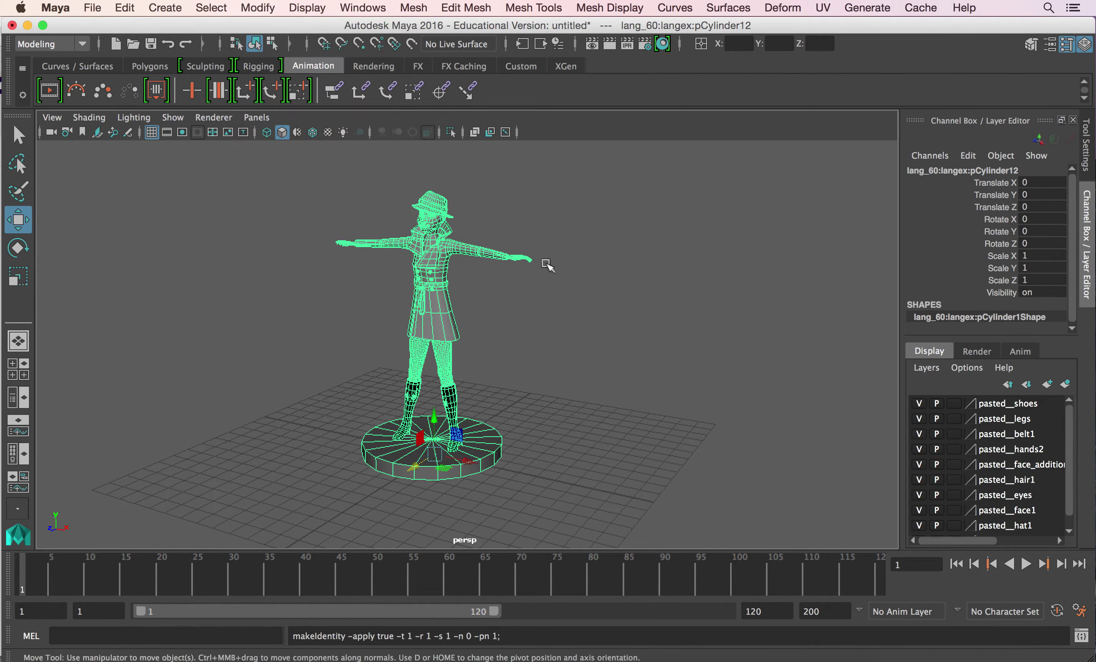
# - Reselect the combined character mesh and load the objExport.bundle plug-in through the Plug-in Manager
pyautogui.click(556, 352)
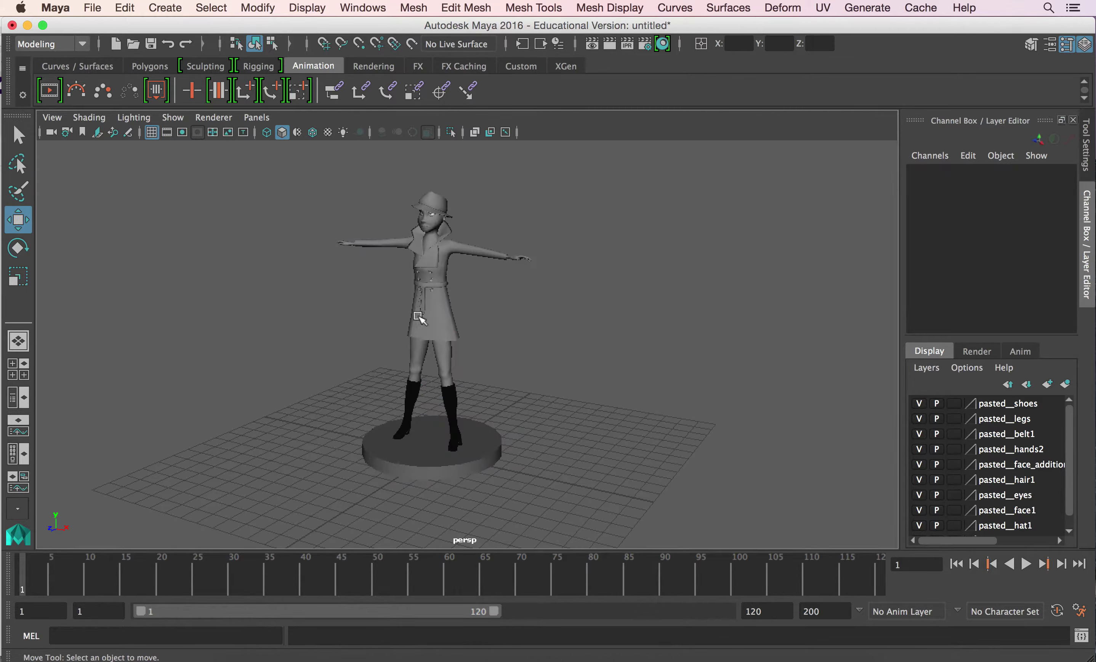
pyautogui.click(418, 318)
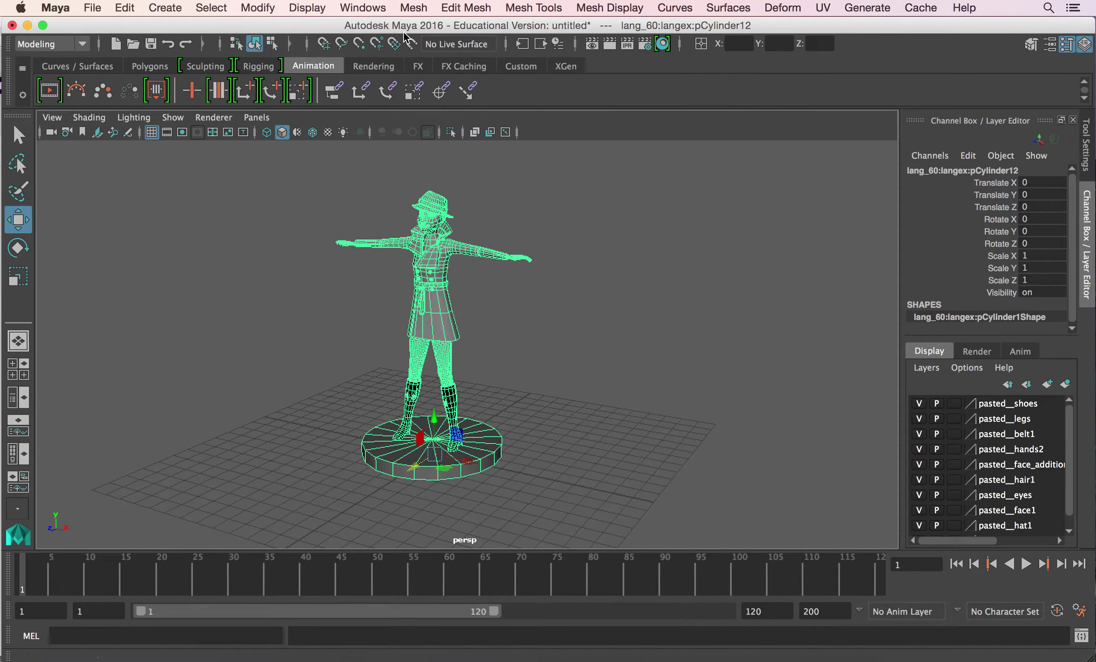
pyautogui.click(379, 8)
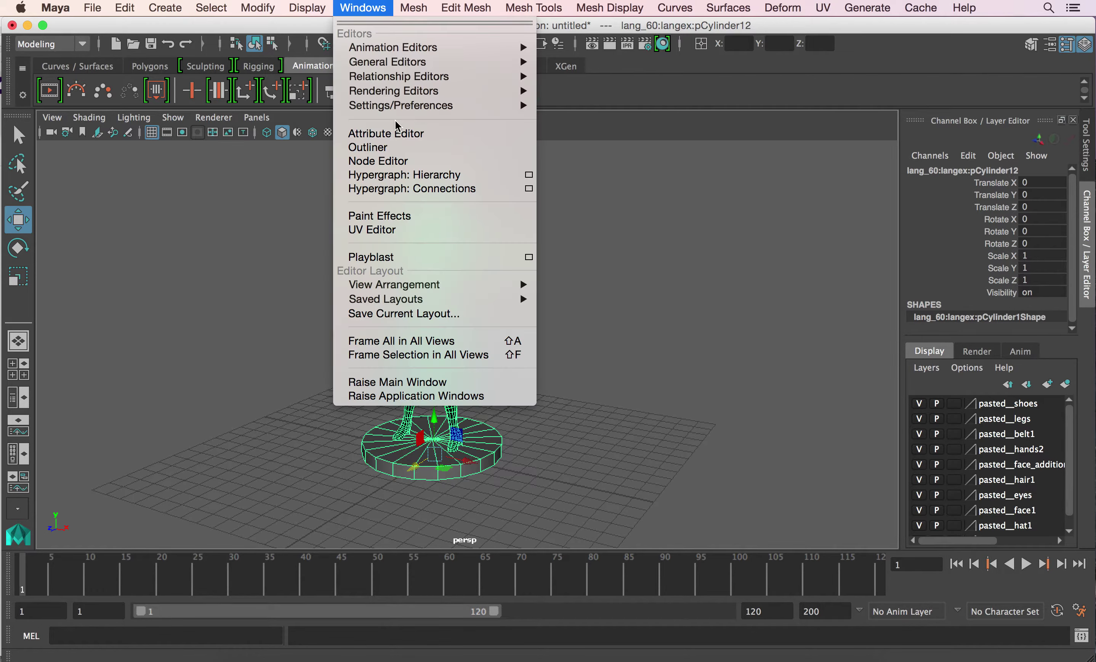
pyautogui.moveTo(396, 115)
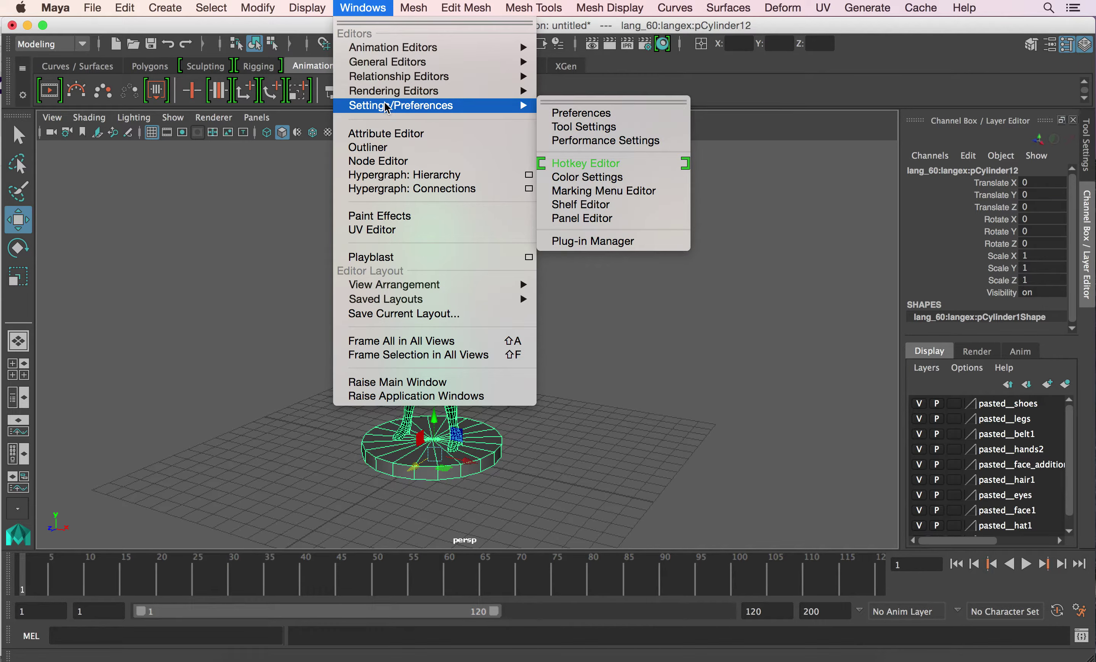
pyautogui.click(596, 242)
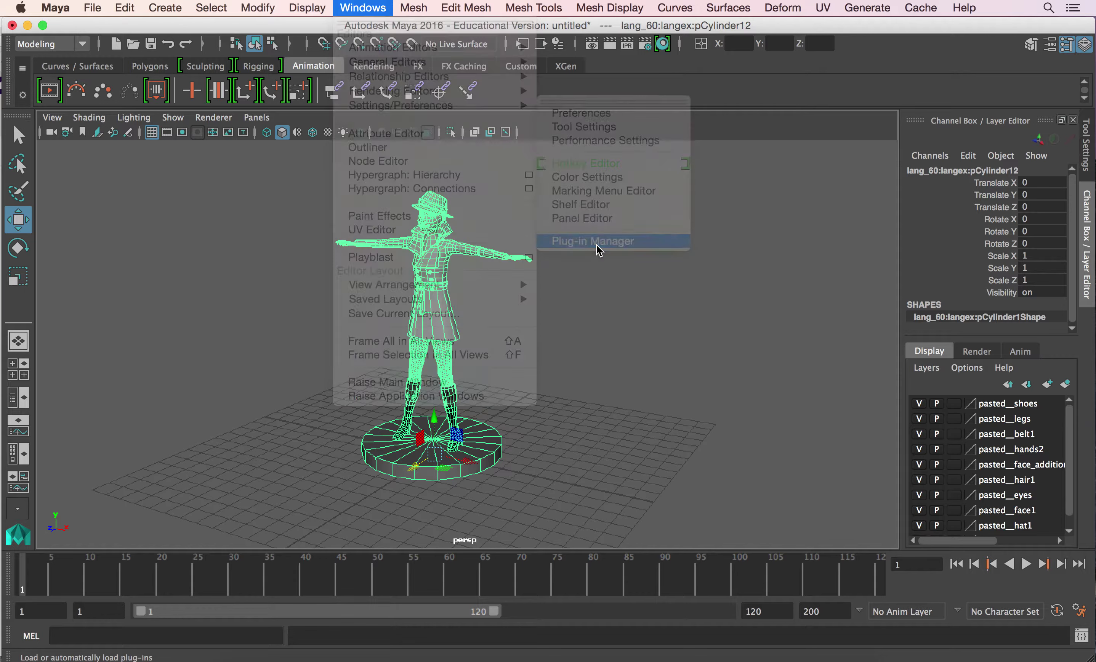
pyautogui.moveTo(766, 203); pyautogui.dragTo(778, 381)
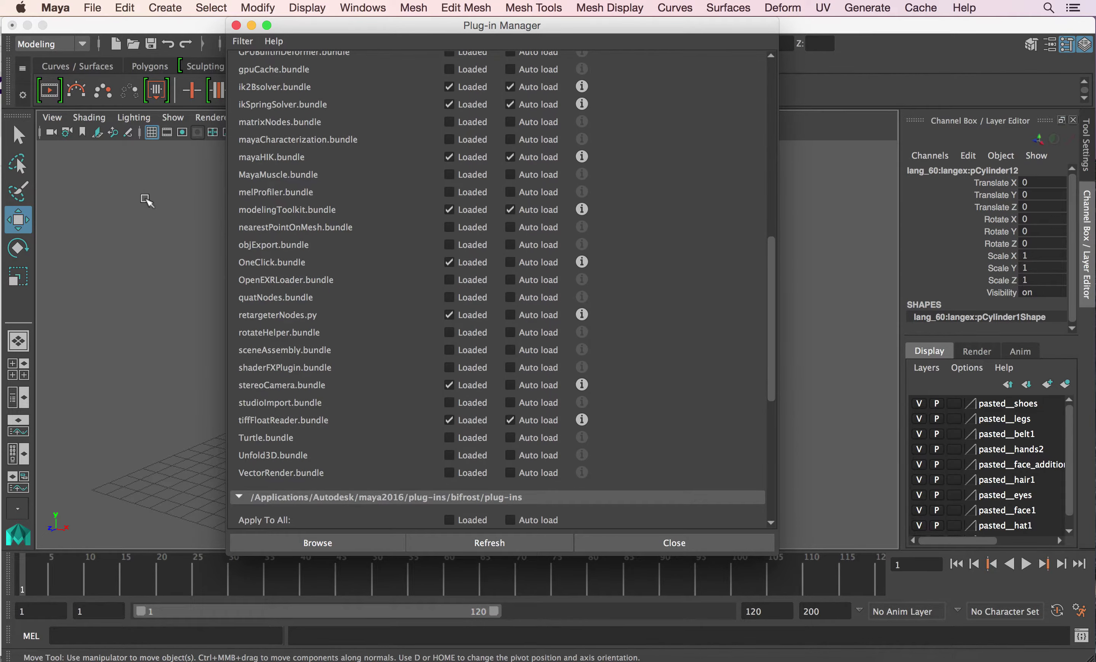
pyautogui.click(453, 243)
pyautogui.click(236, 26)
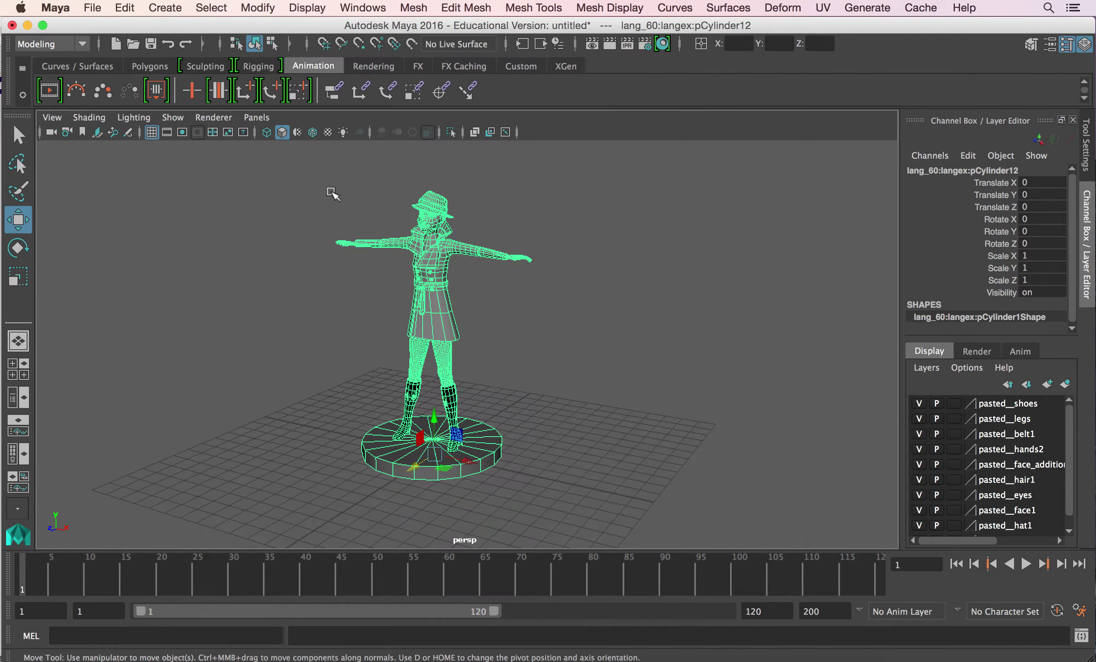
# - Select the combined character and base mesh and begin exporting only the selection, with the Desktop as destination folder
pyautogui.click(494, 232)
pyautogui.click(445, 240)
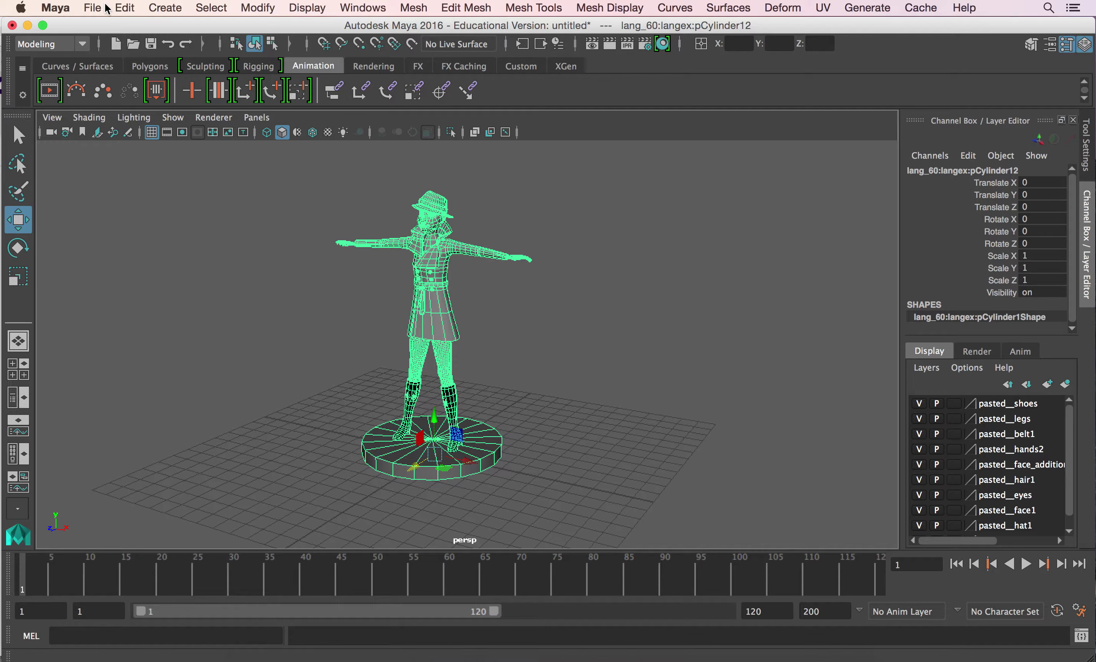
pyautogui.click(92, 8)
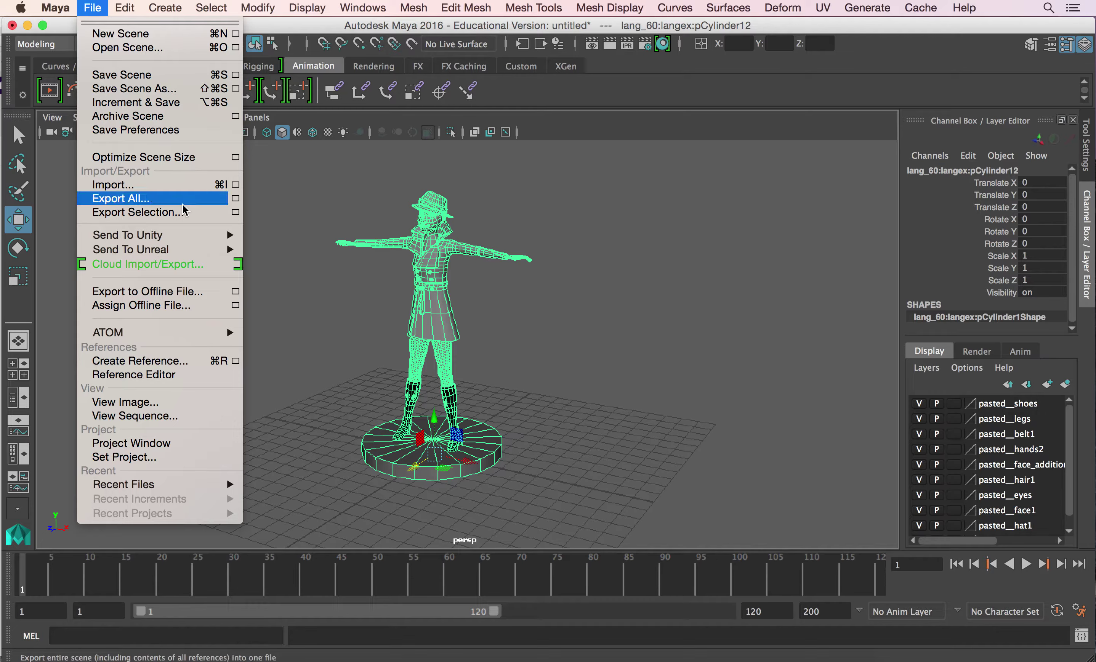
pyautogui.click(199, 218)
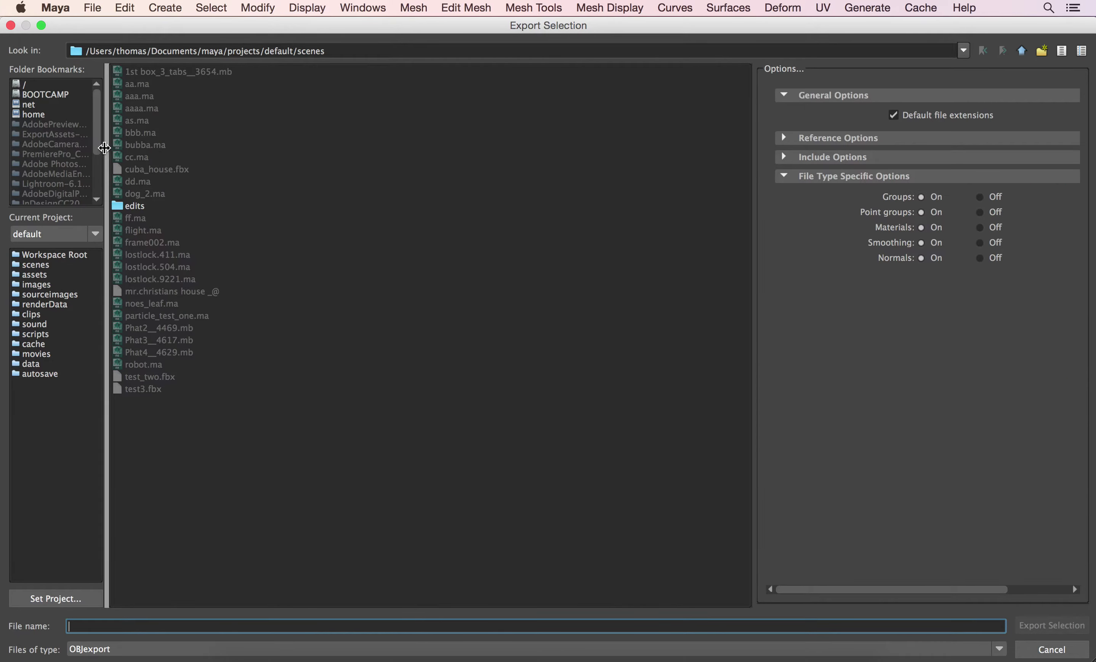
pyautogui.moveTo(101, 147); pyautogui.dragTo(120, 190)
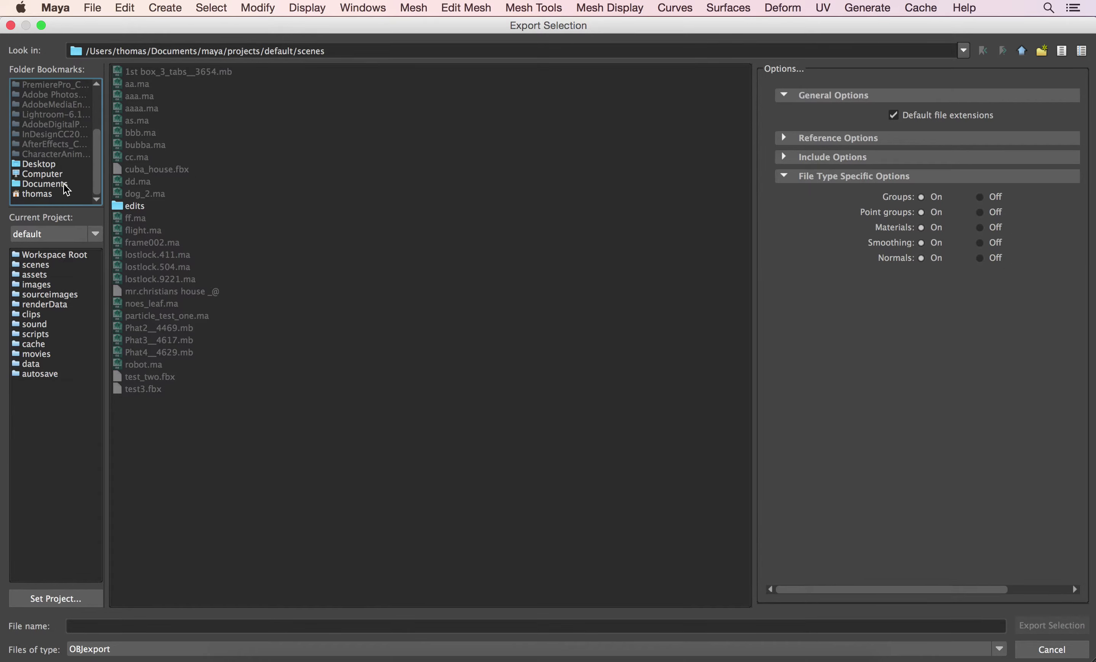
pyautogui.click(54, 173)
pyautogui.click(50, 163)
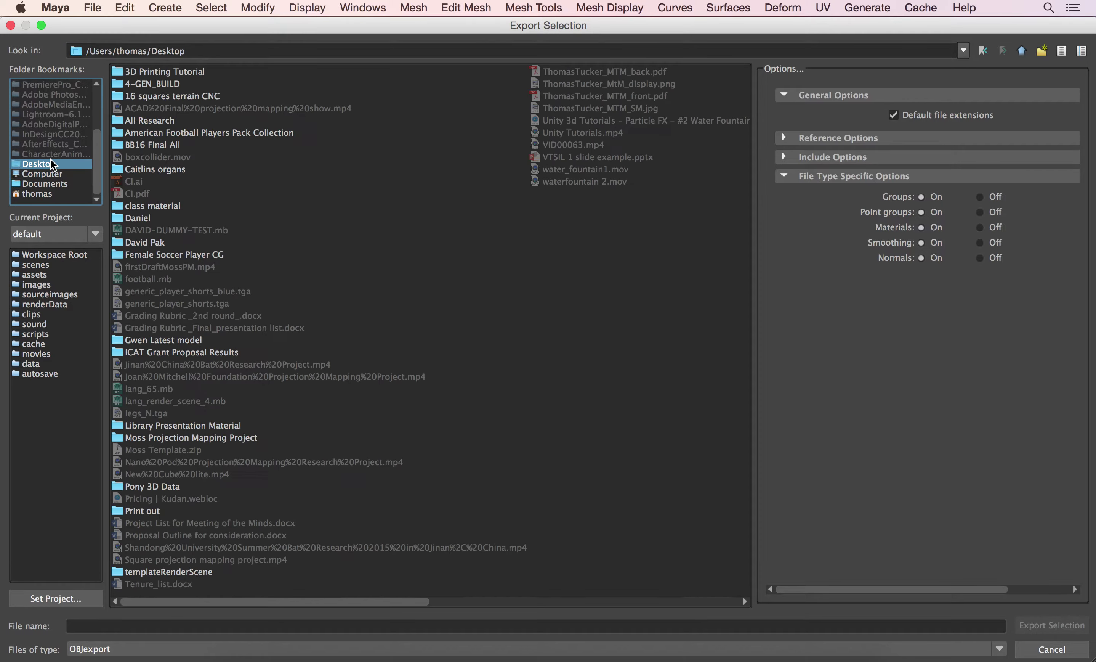
# - Name the export file a_agent, choose the OBJexport file type and export the selected mesh
pyautogui.click(248, 625)
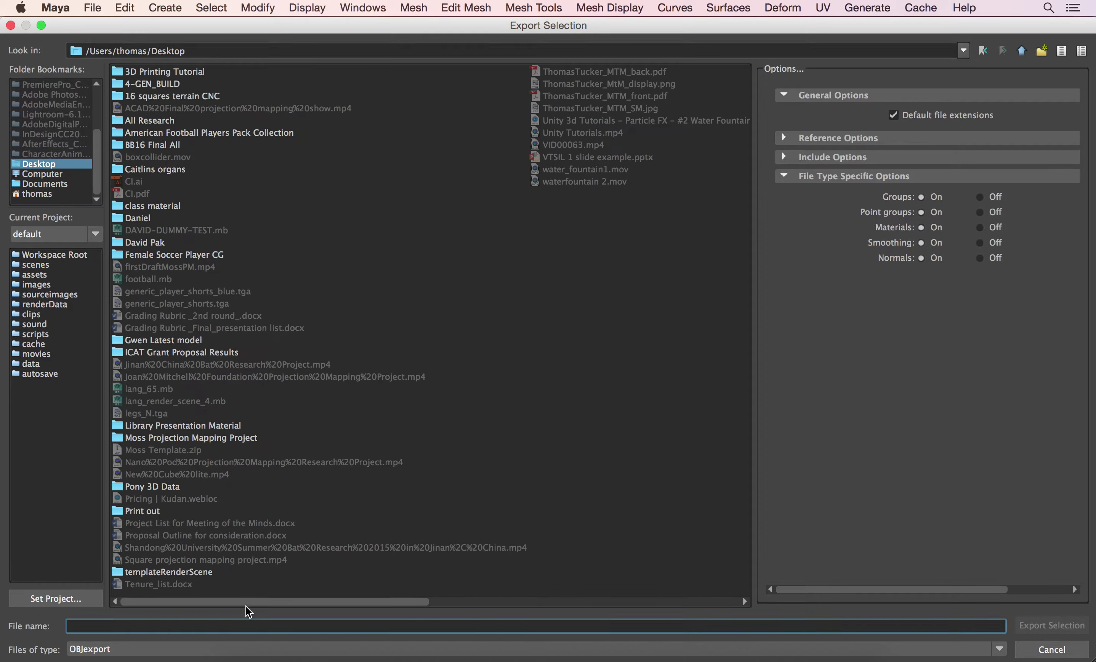
pyautogui.write('a_')
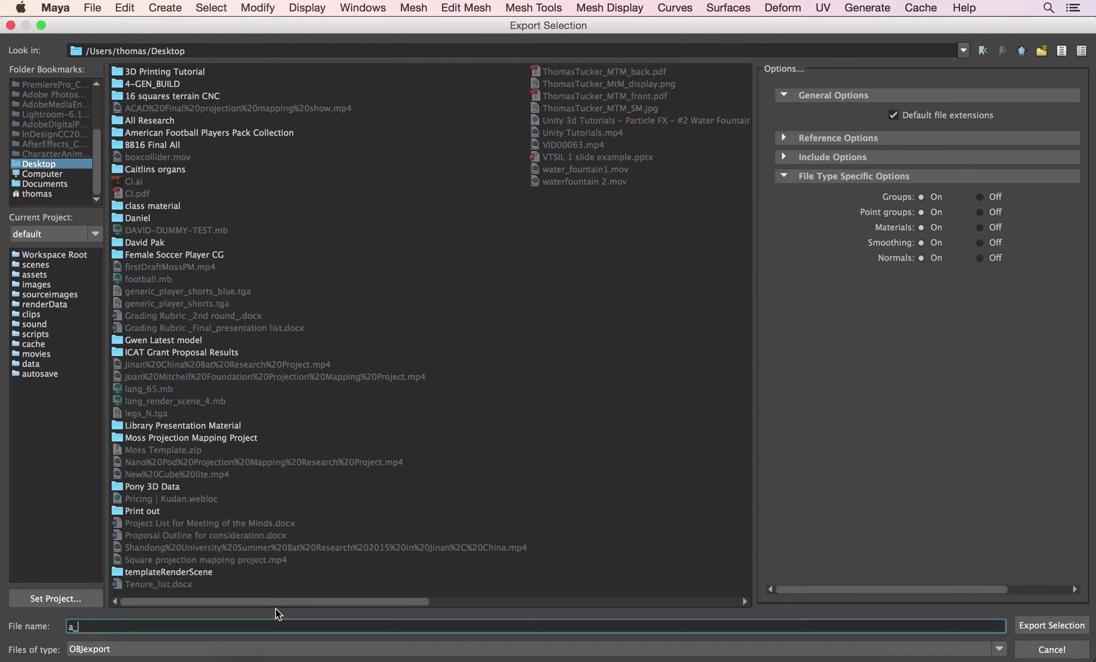
pyautogui.write('agent')
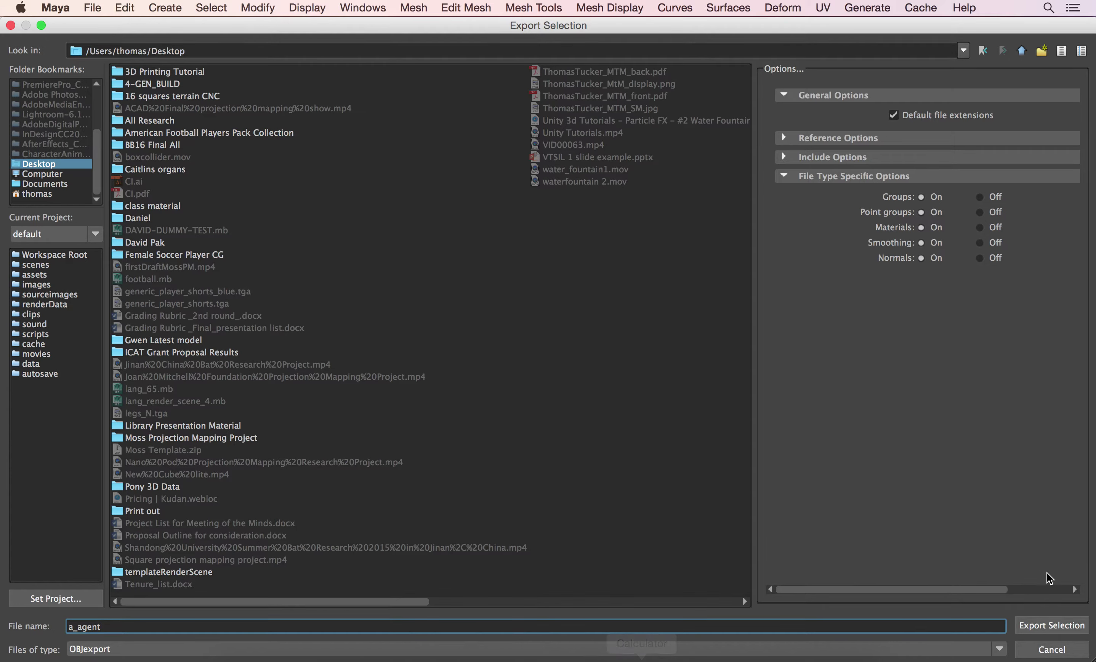
pyautogui.click(1001, 648)
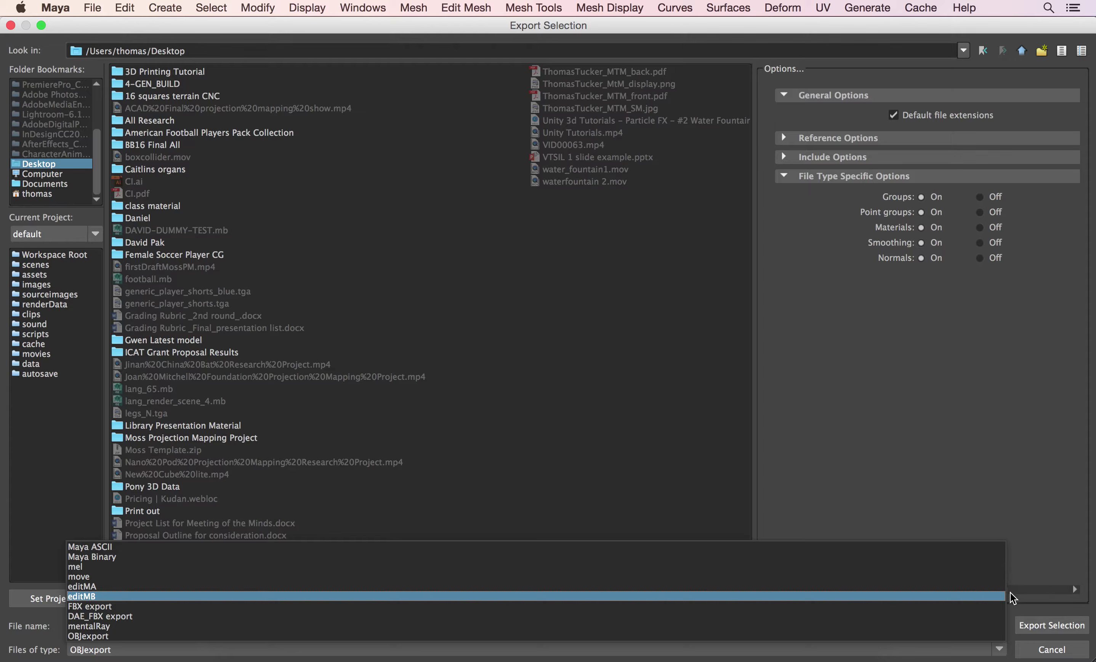
pyautogui.click(890, 633)
pyautogui.click(1026, 626)
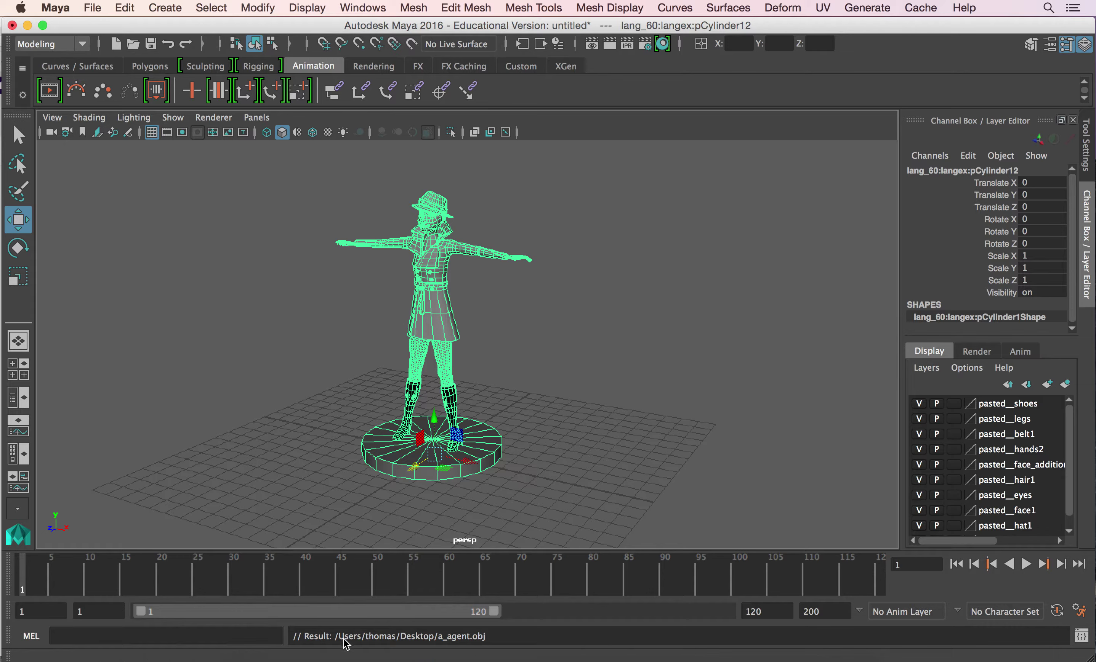
# - Switch to Firefox and open the Online 3D Model Converter at greentoken.de from the stl converter search results
pyautogui.click(313, 657)
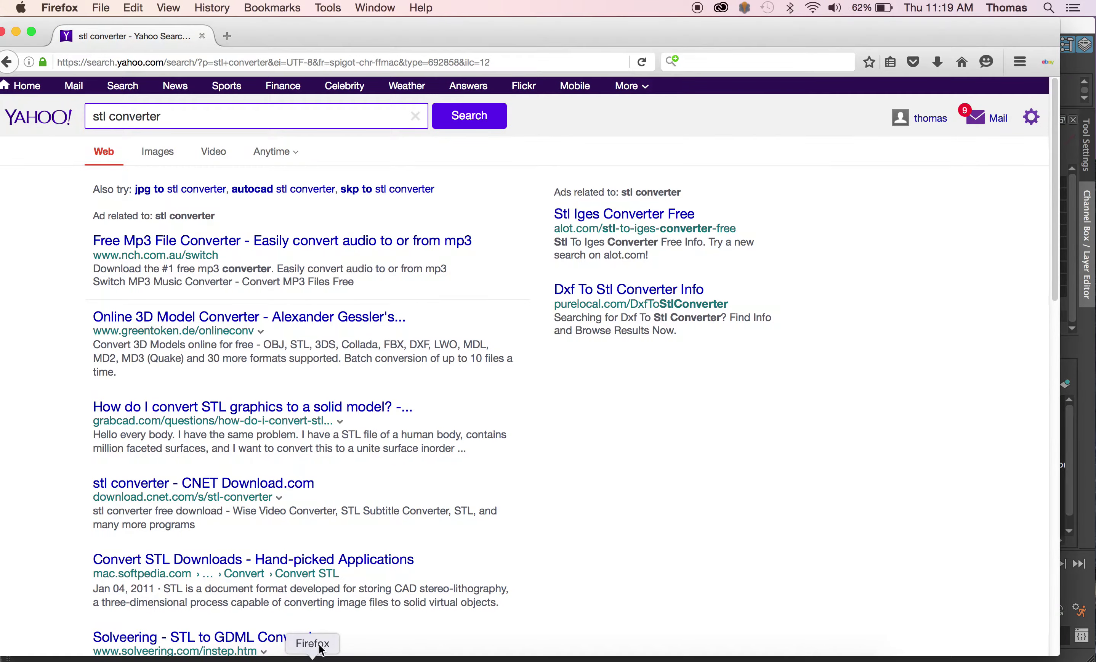
pyautogui.moveTo(495, 21); pyautogui.dragTo(512, 6)
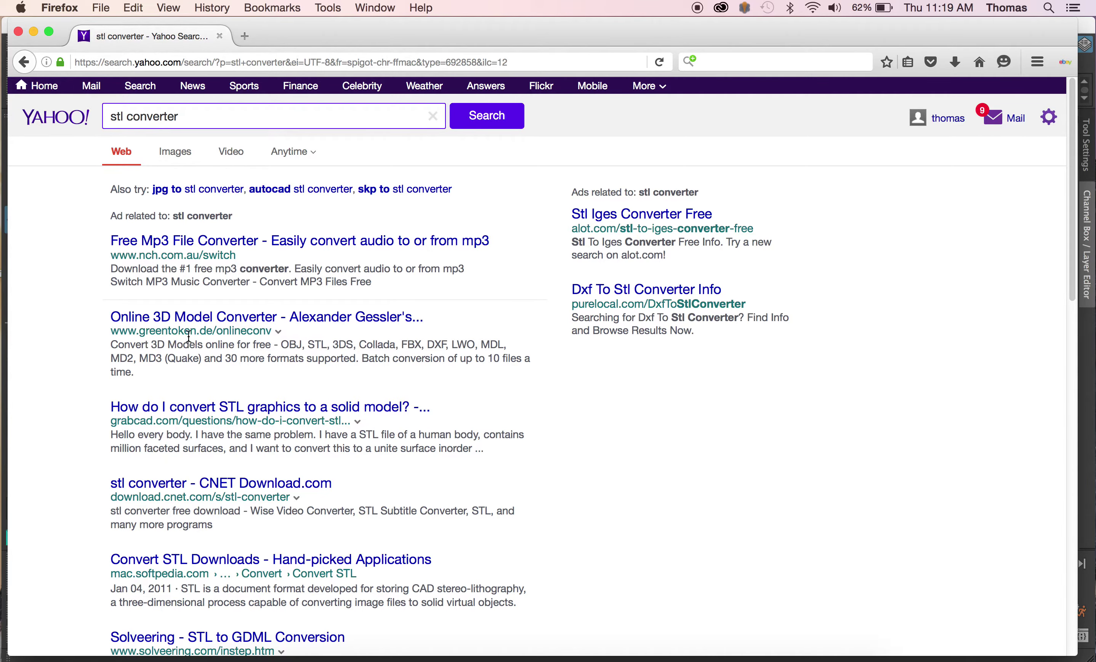
pyautogui.click(243, 314)
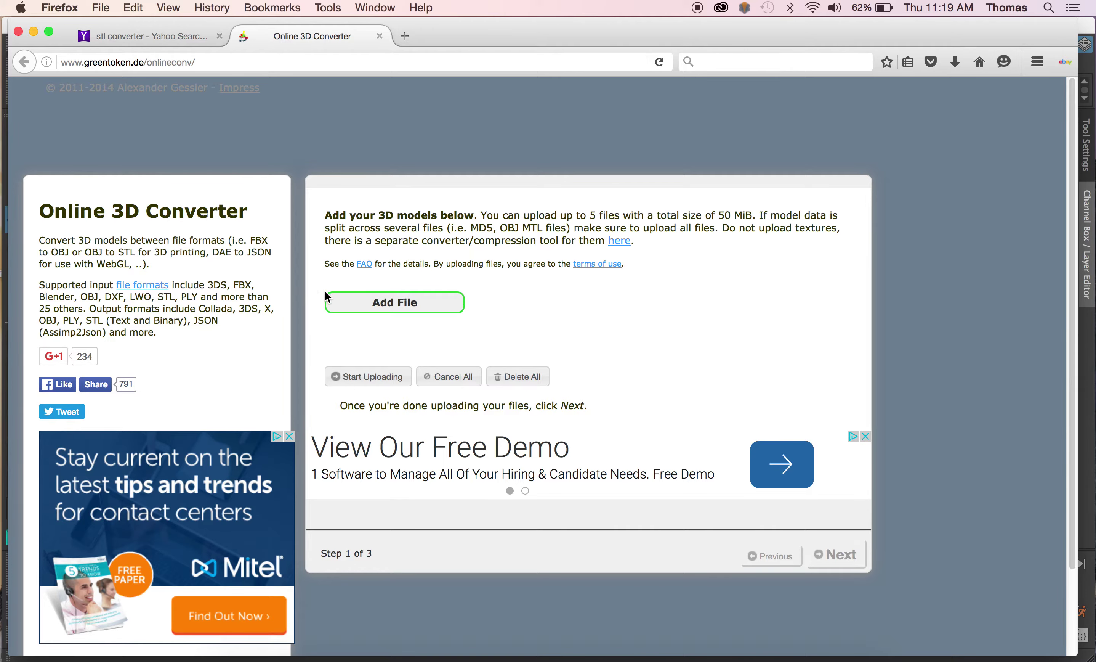
# - Add a_agent.obj from the Desktop to the online converter and upload it
pyautogui.click(351, 306)
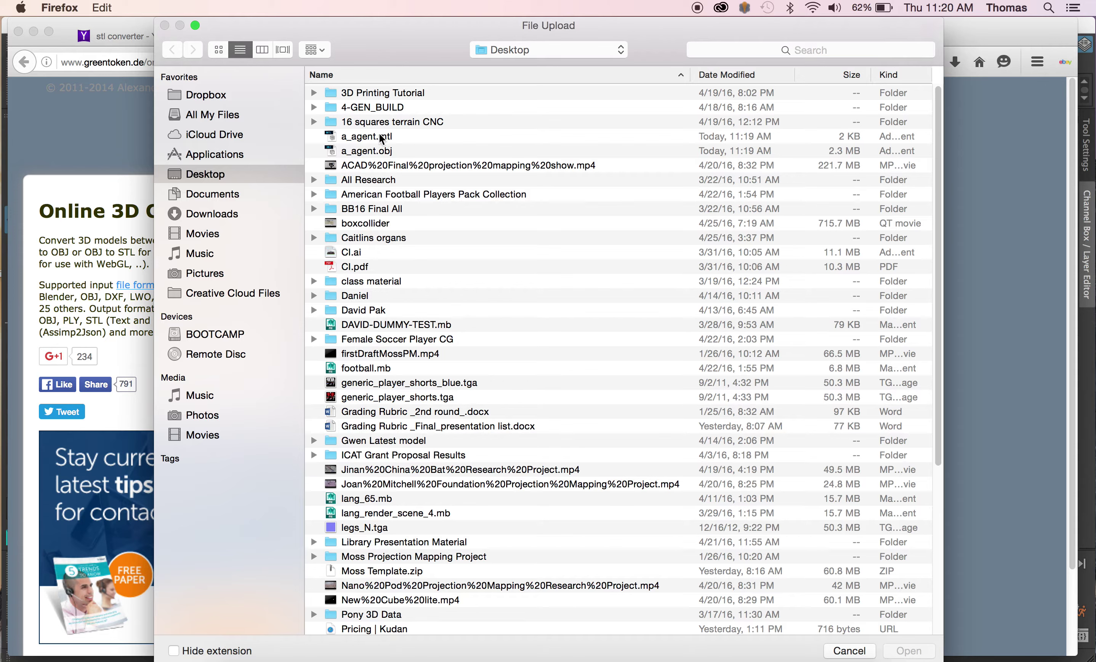
pyautogui.click(385, 153)
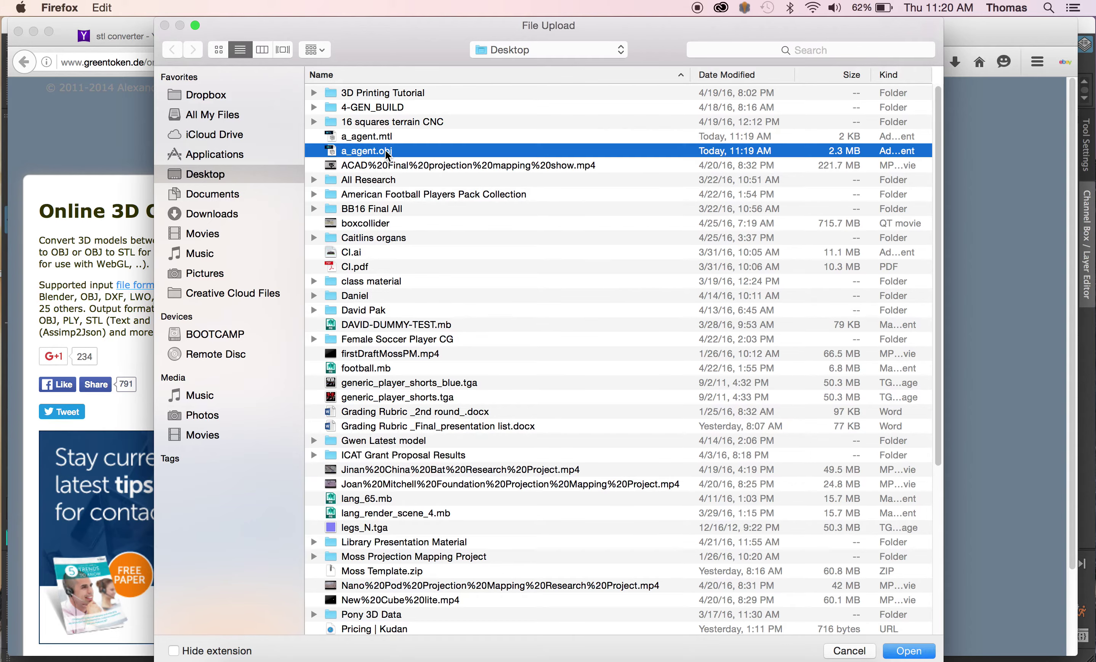
pyautogui.click(923, 651)
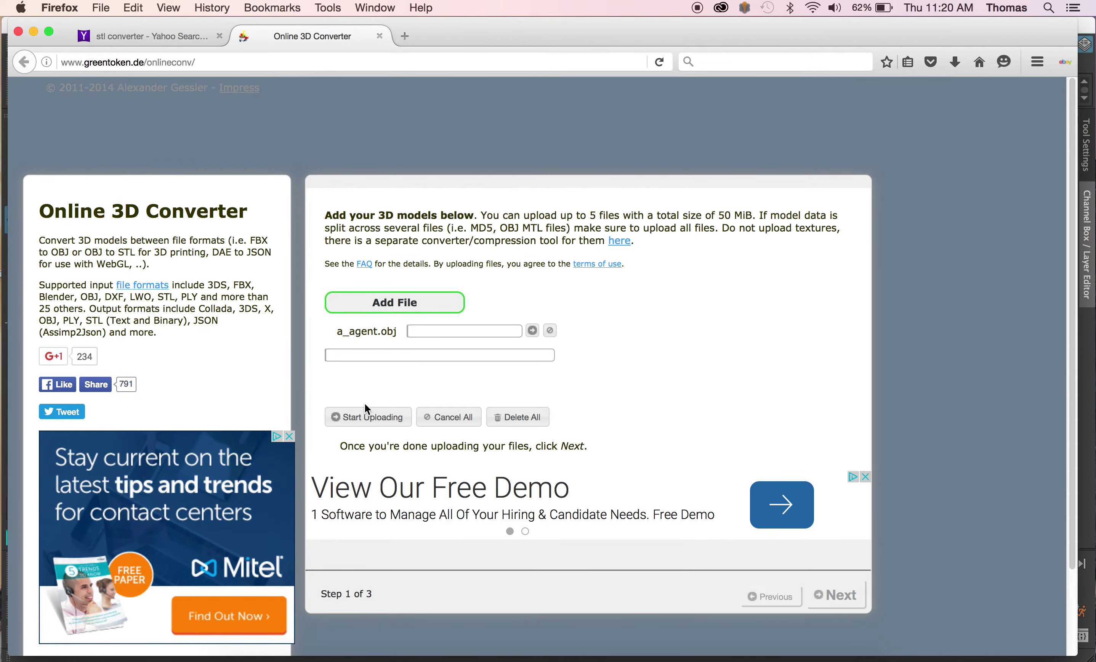
pyautogui.click(361, 419)
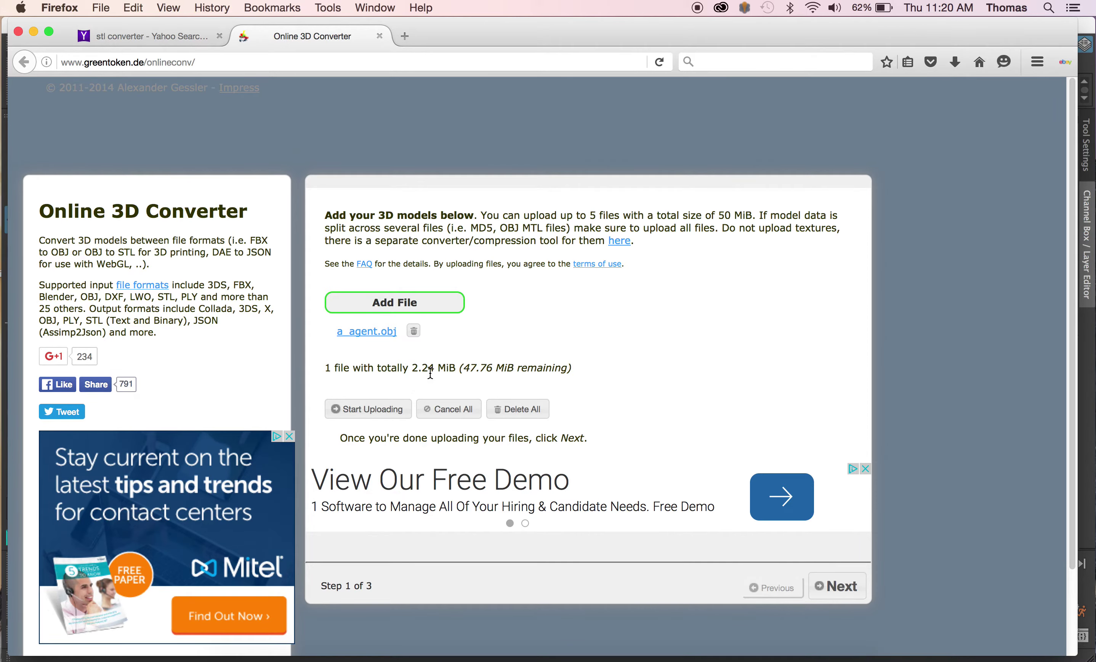
# - Choose stl as the target format for the uploaded model and run the conversion
pyautogui.click(846, 588)
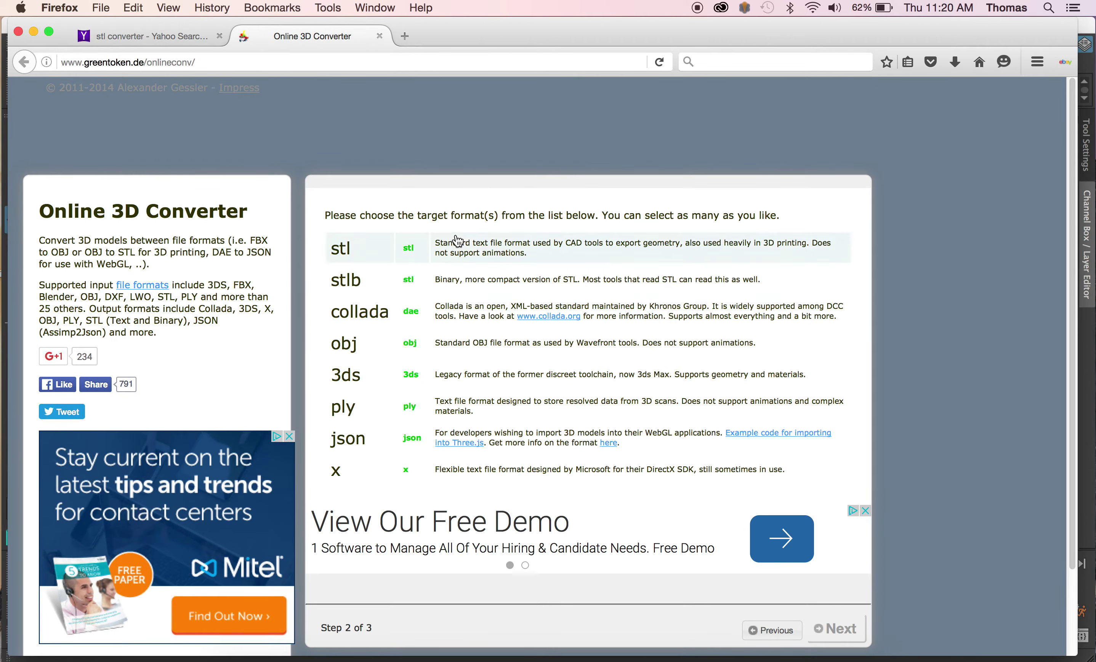
pyautogui.click(469, 254)
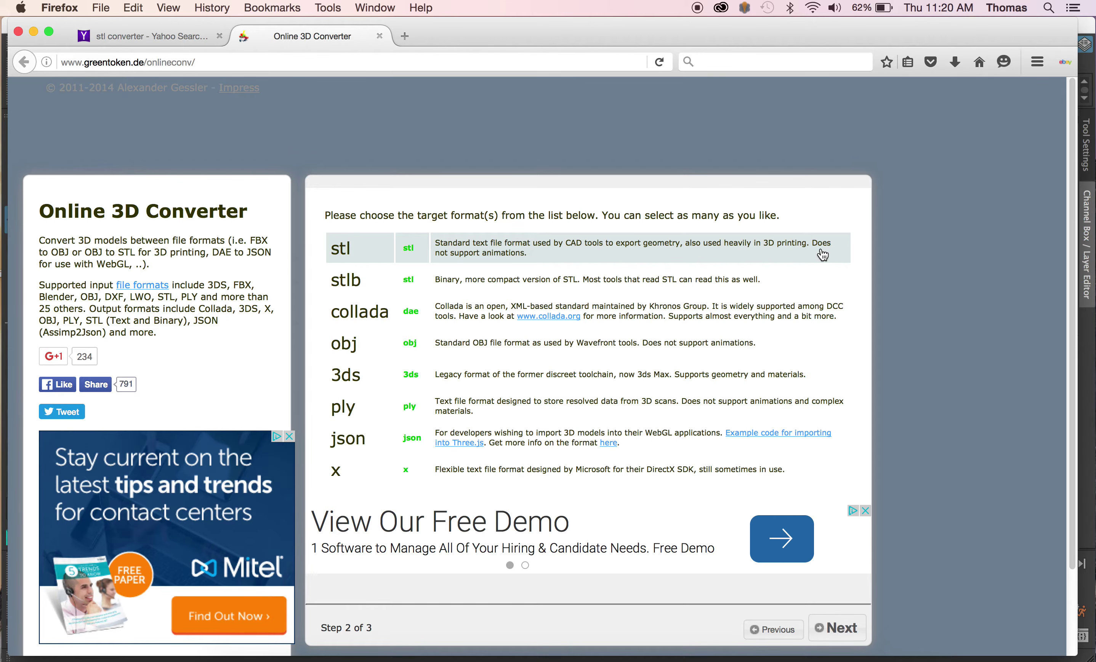
pyautogui.click(855, 635)
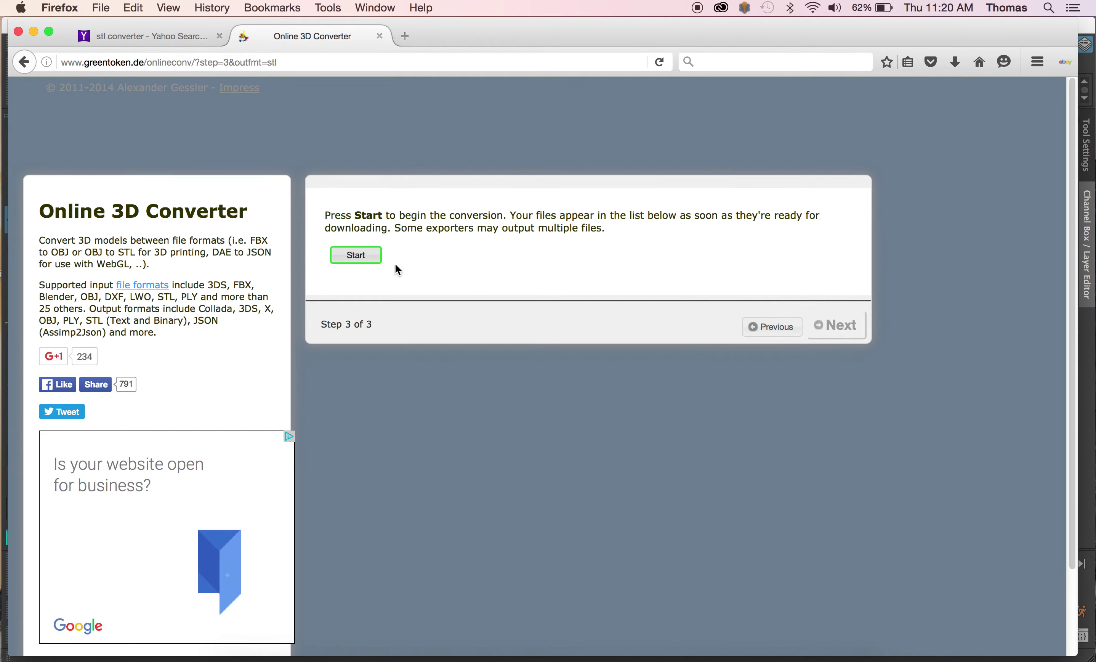
pyautogui.click(356, 255)
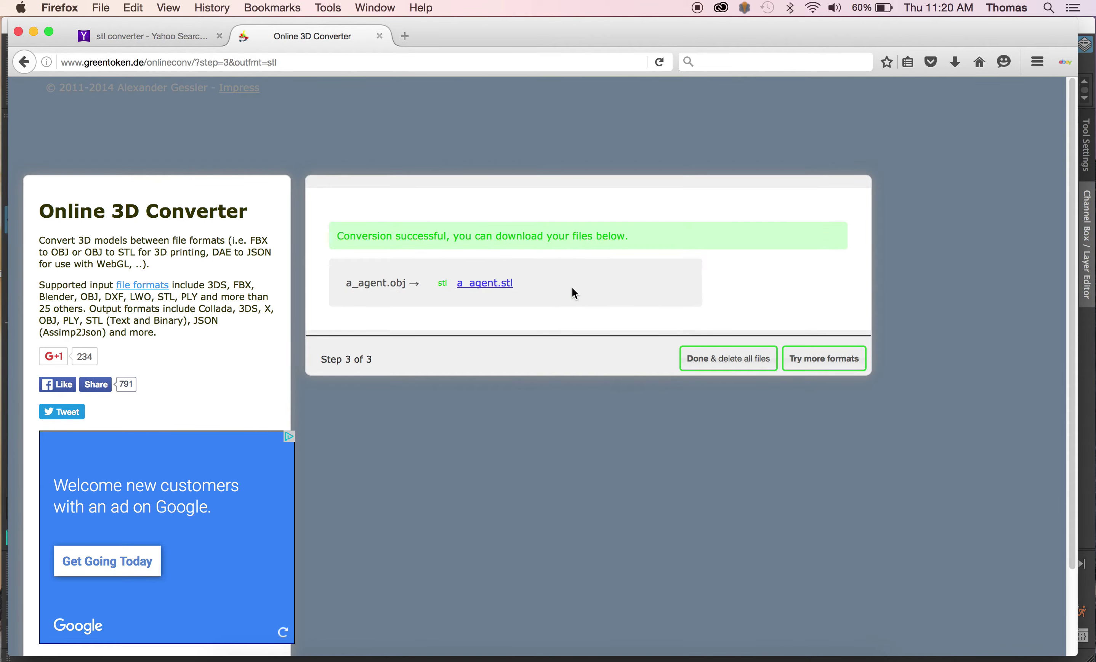
# - Download the converted a_agent.stl file and show it in the browser's downloads list
pyautogui.click(493, 284)
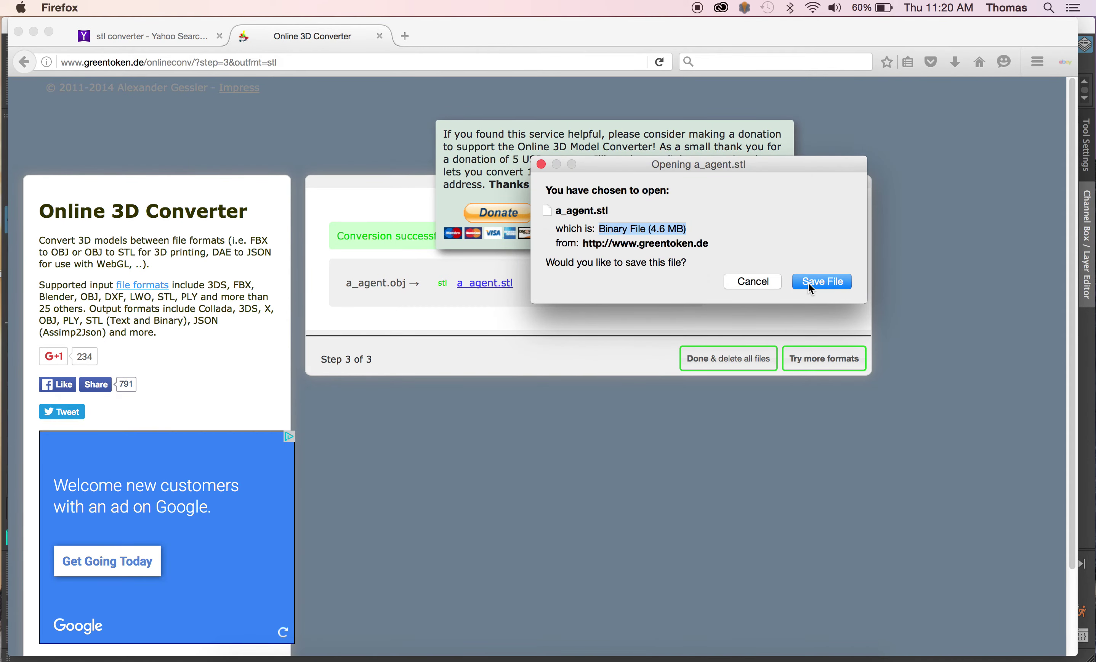
pyautogui.click(814, 280)
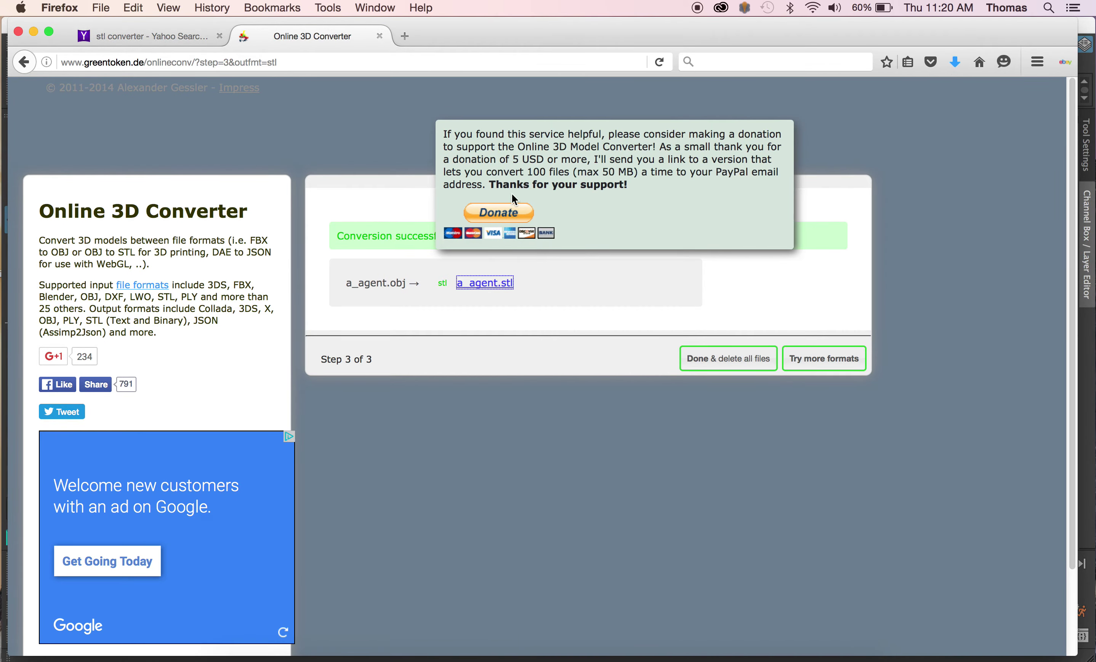
pyautogui.click(955, 65)
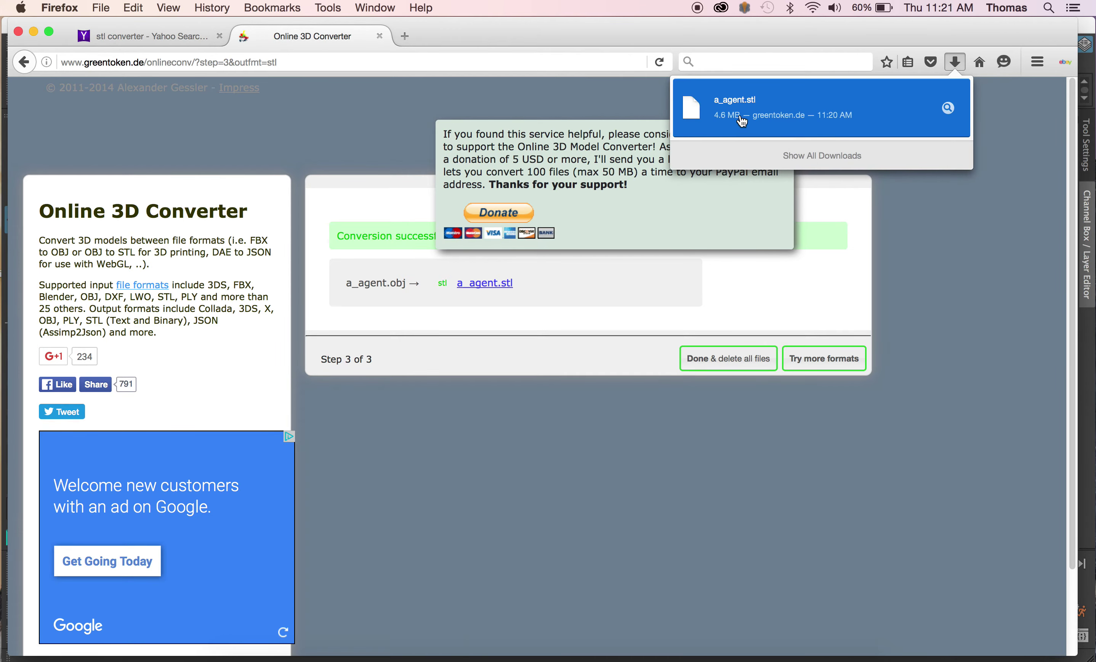